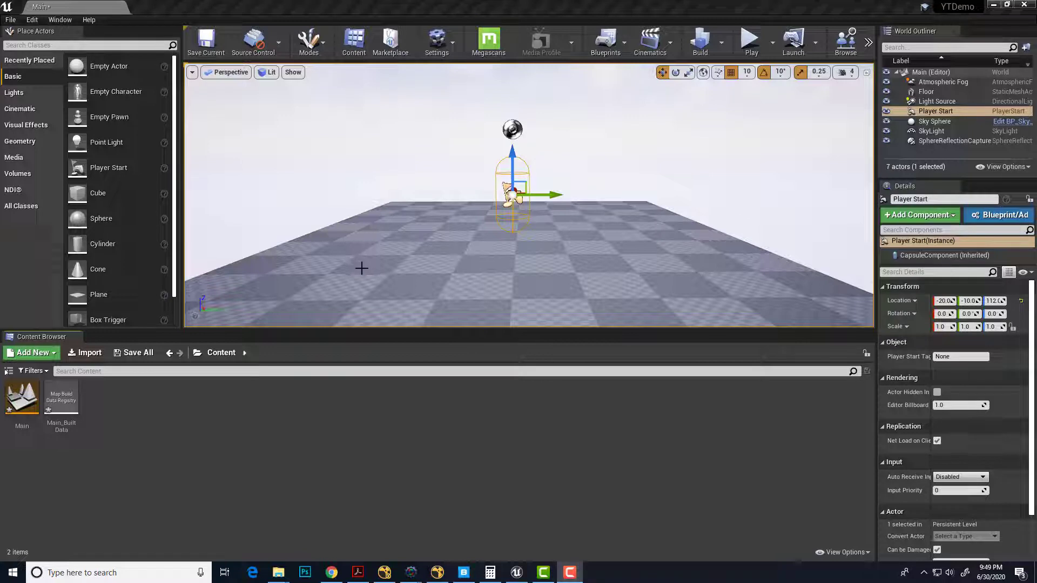
Browse the NDI® actor category in Place Actors, then return to the Basic actor list.
click(16, 190)
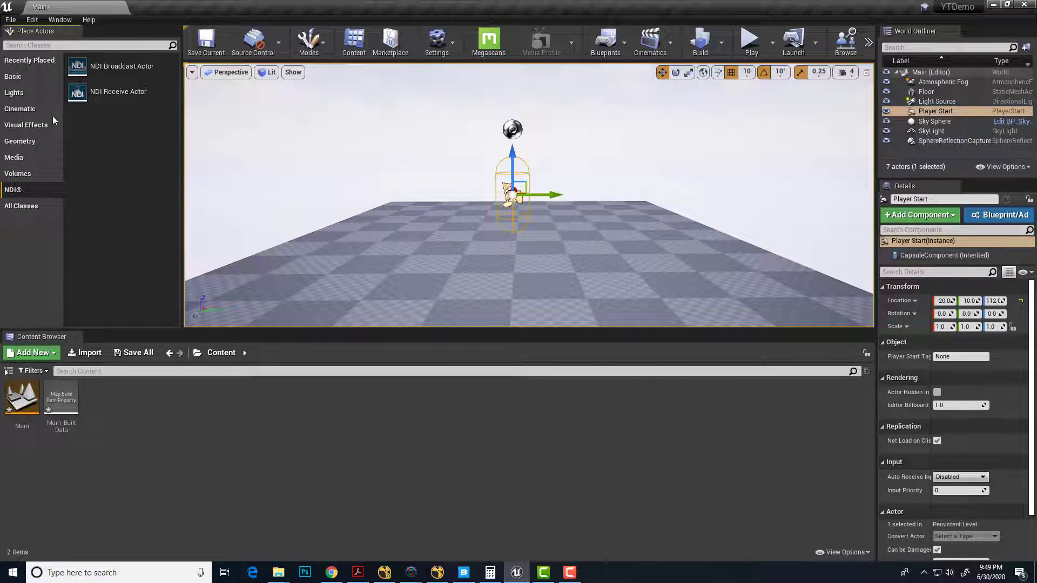
click(13, 76)
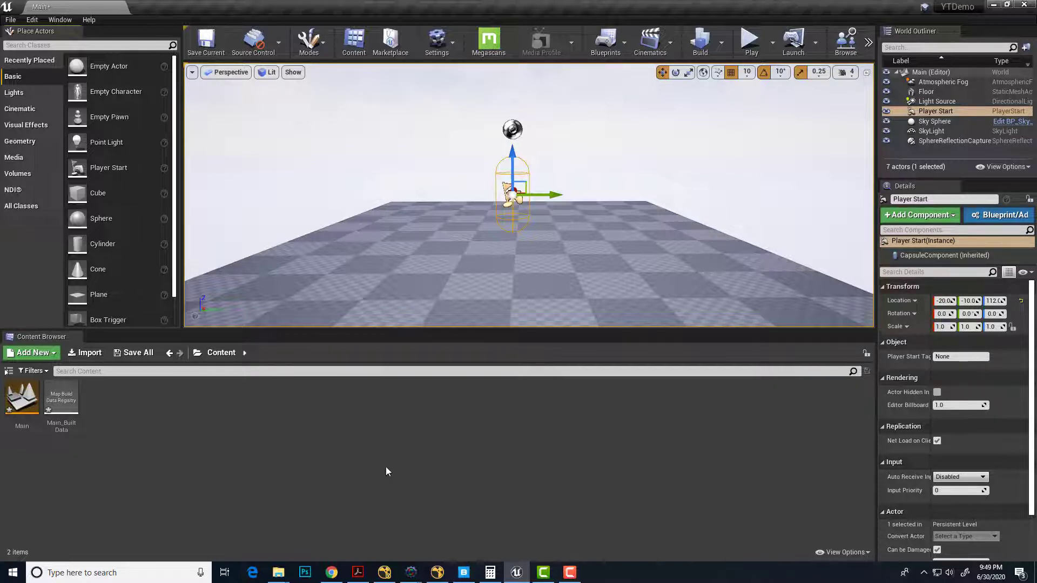
click(331, 571)
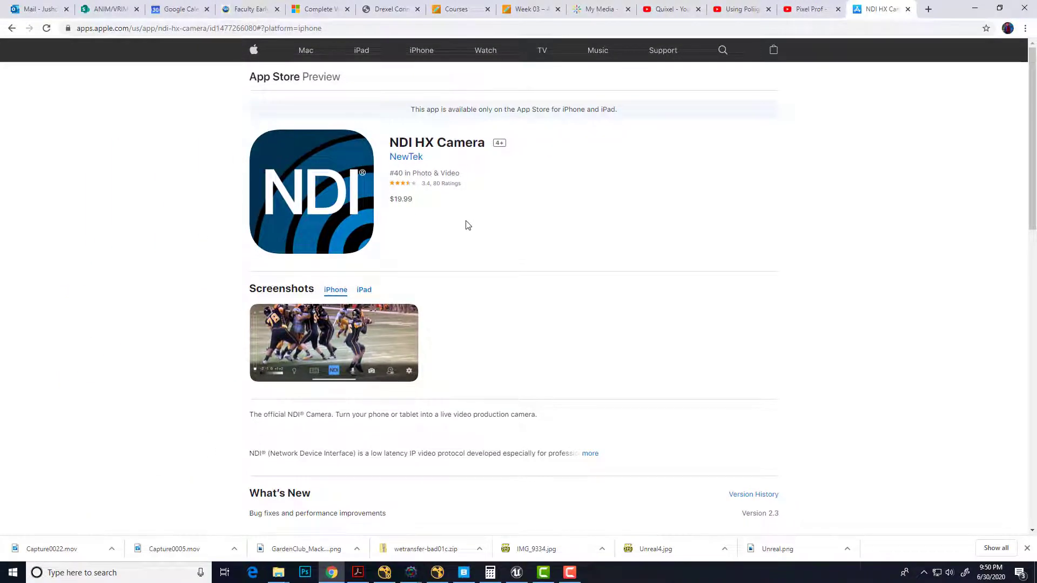
key(super)
text(Stu)
Check the live NDI HX Camera feed in NDI Studio Monitor, then close the viewer.
click(128, 287)
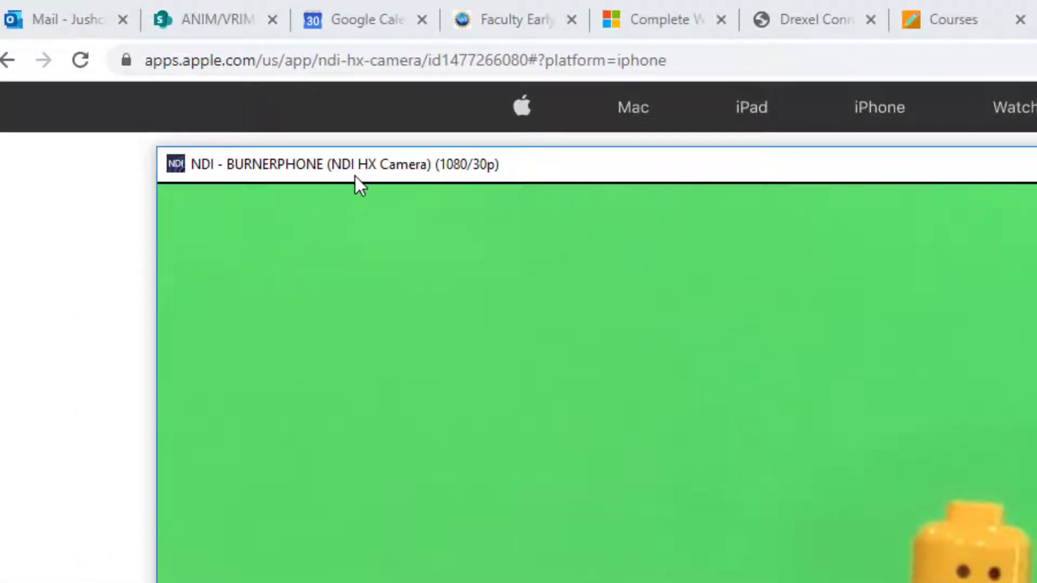
mouse_move(710, 370)
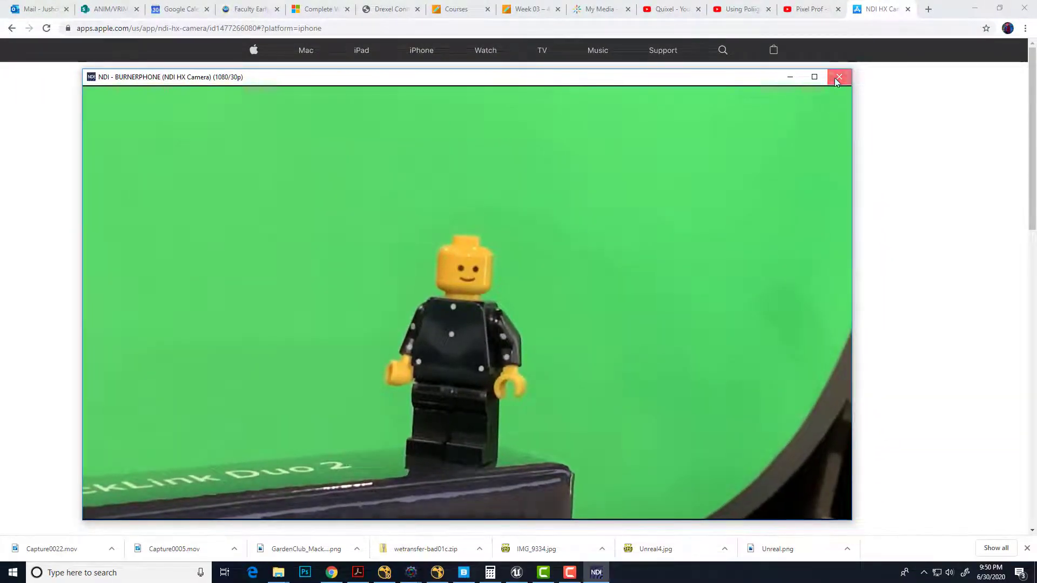
click(838, 77)
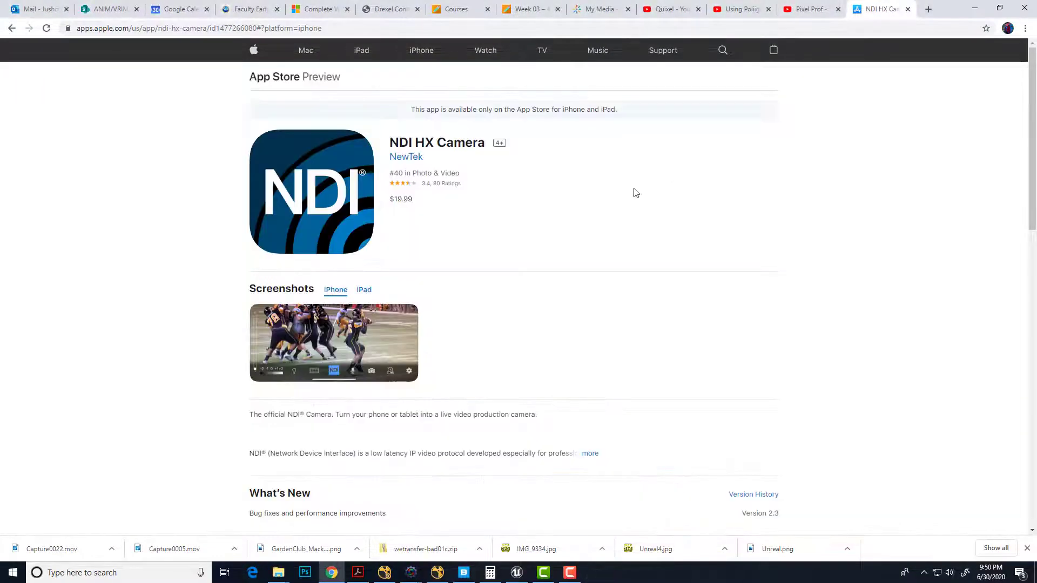
Back in Unreal, create a new Content folder named iPhone and open it.
click(516, 572)
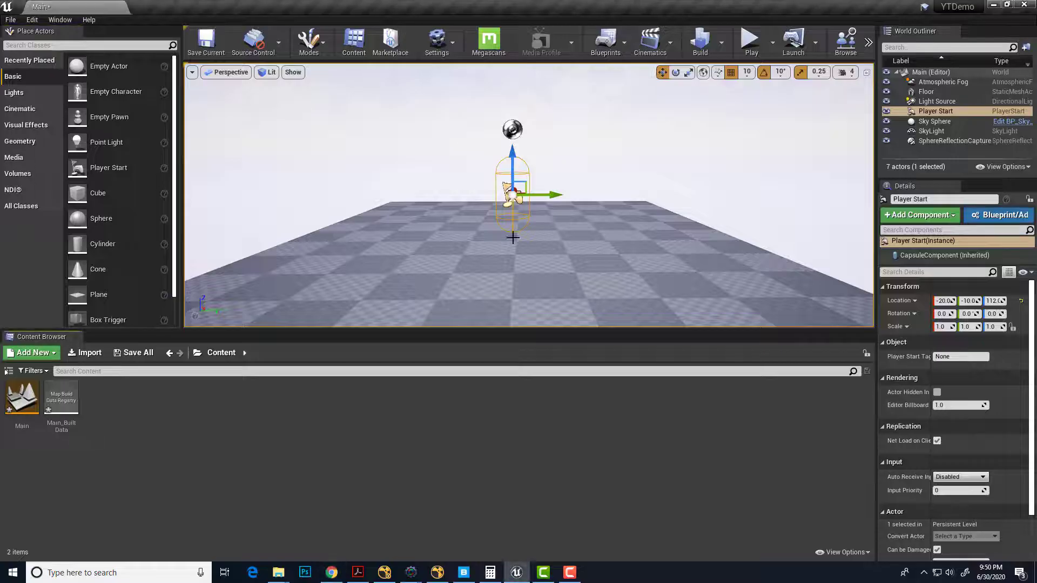
right_click(142, 419)
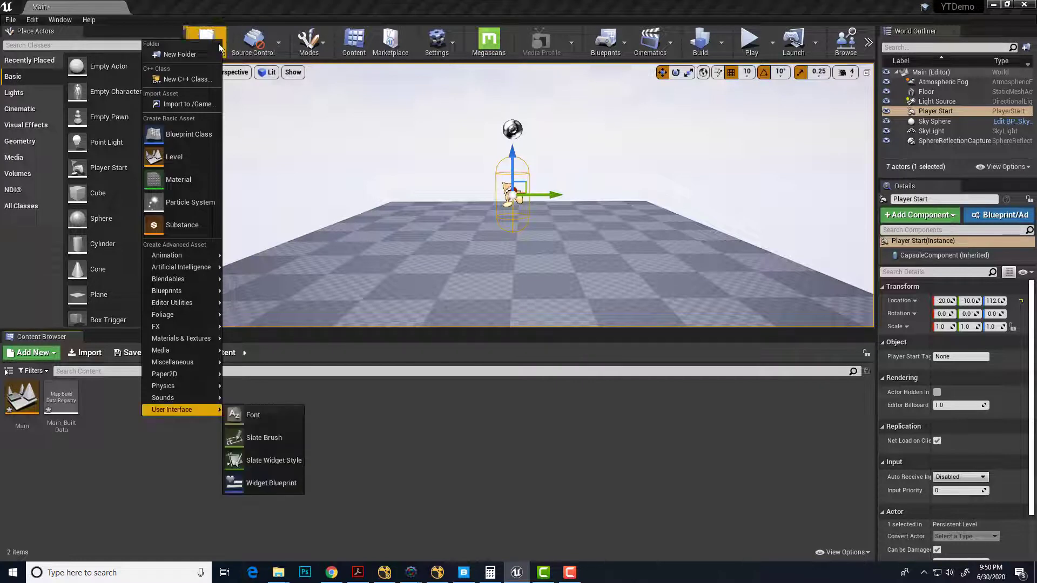
click(193, 56)
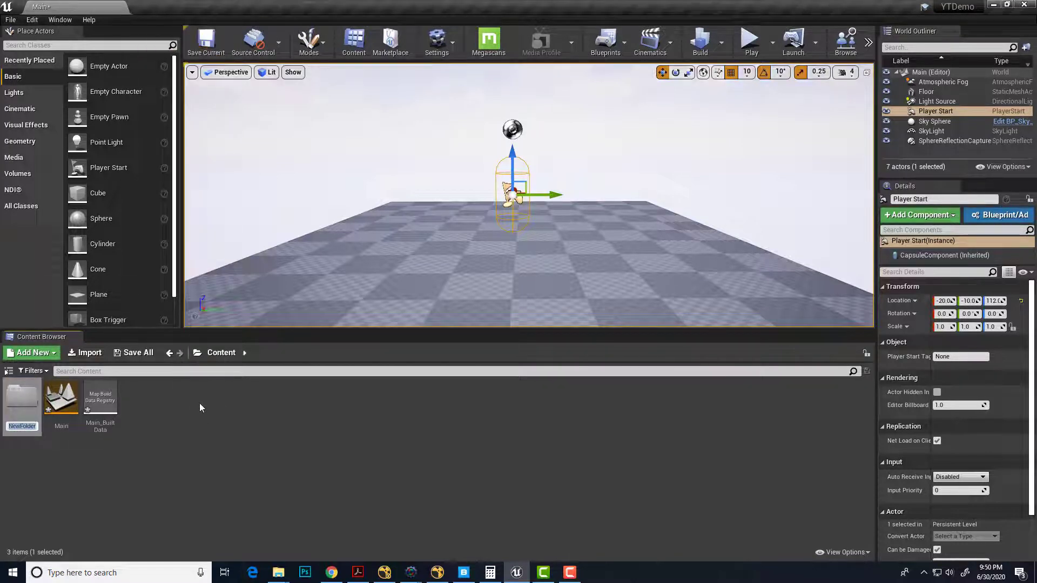
text(iPhone)
key(Return)
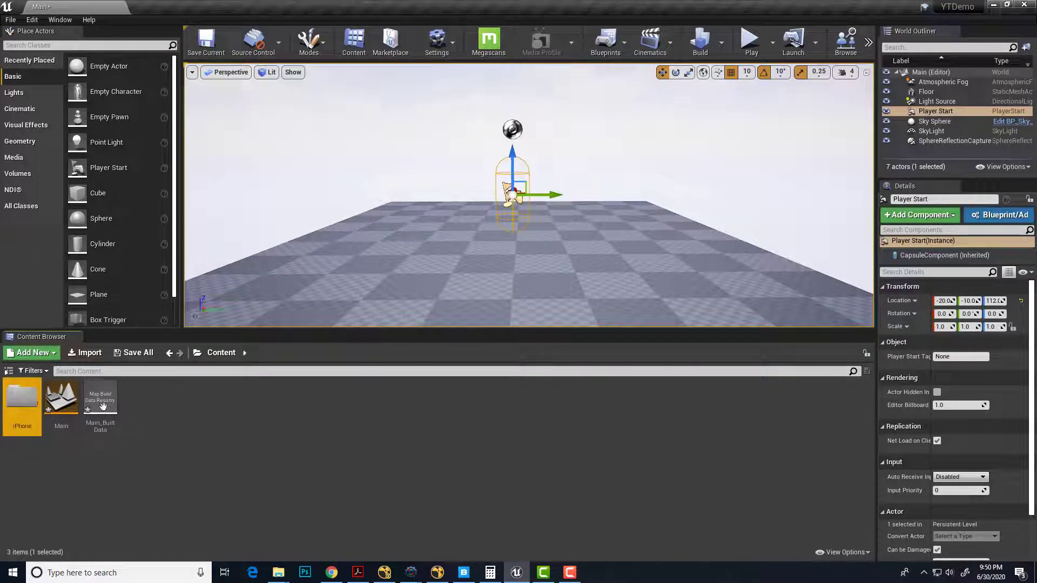
double_click(22, 402)
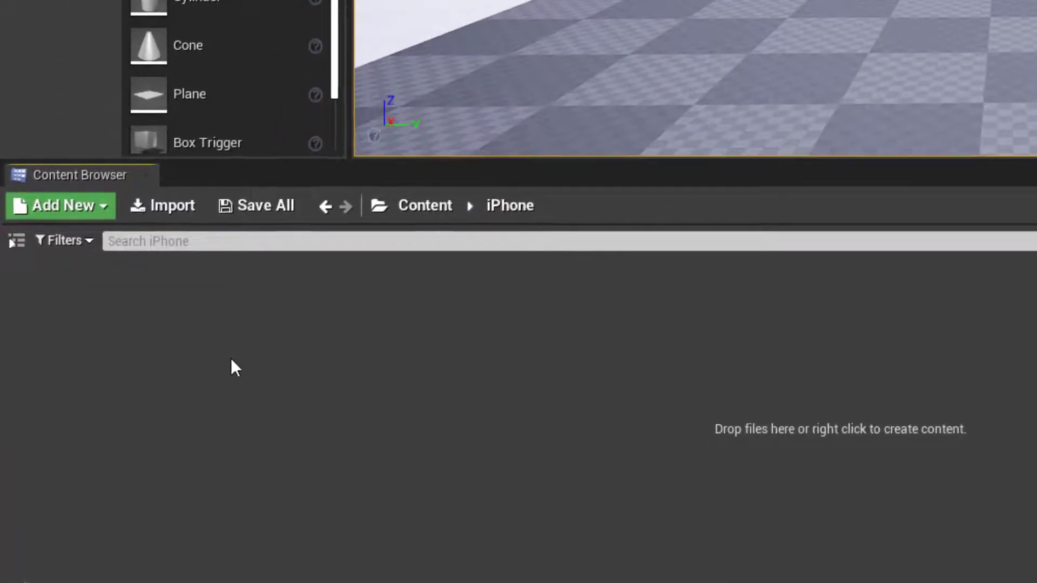
Create an NDI Media Receiver asset named iPhoneInput in the iPhone folder.
right_click(231, 366)
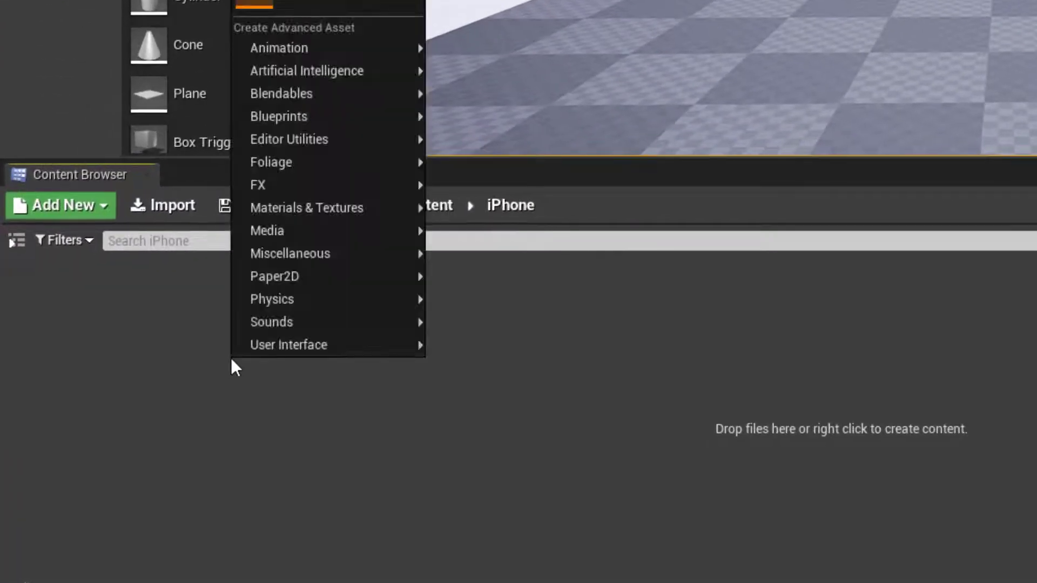
mouse_move(278, 233)
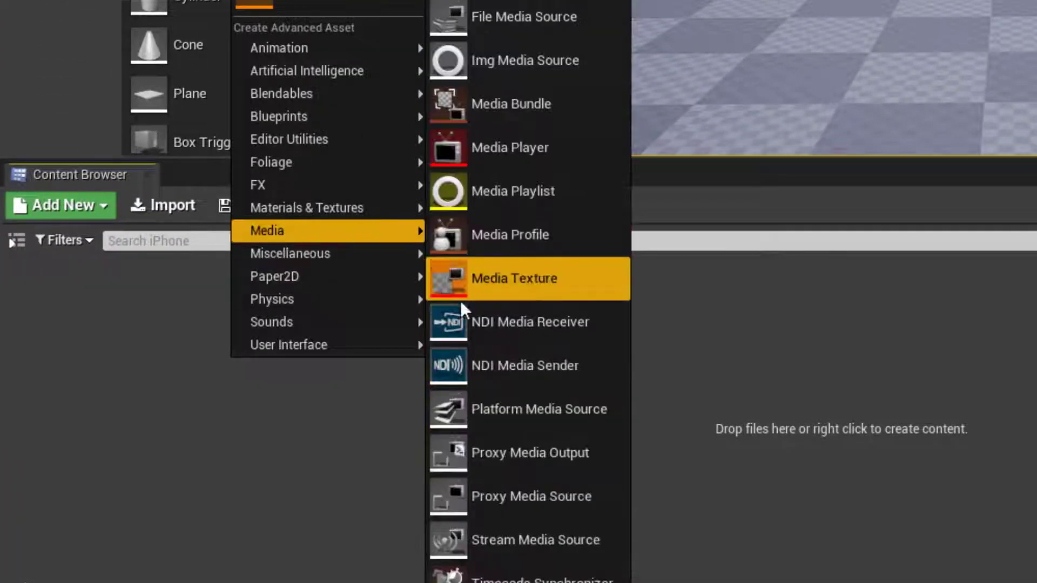
click(527, 325)
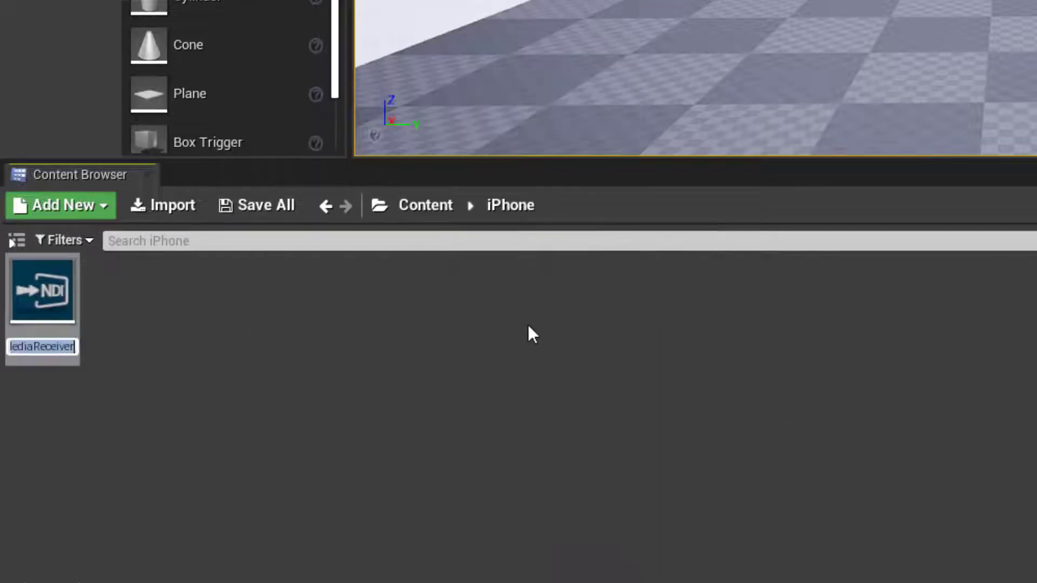
text(iPHonel)
key(BackSpace)
key(BackSpace)
key(BackSpace)
key(BackSpace)
key(BackSpace)
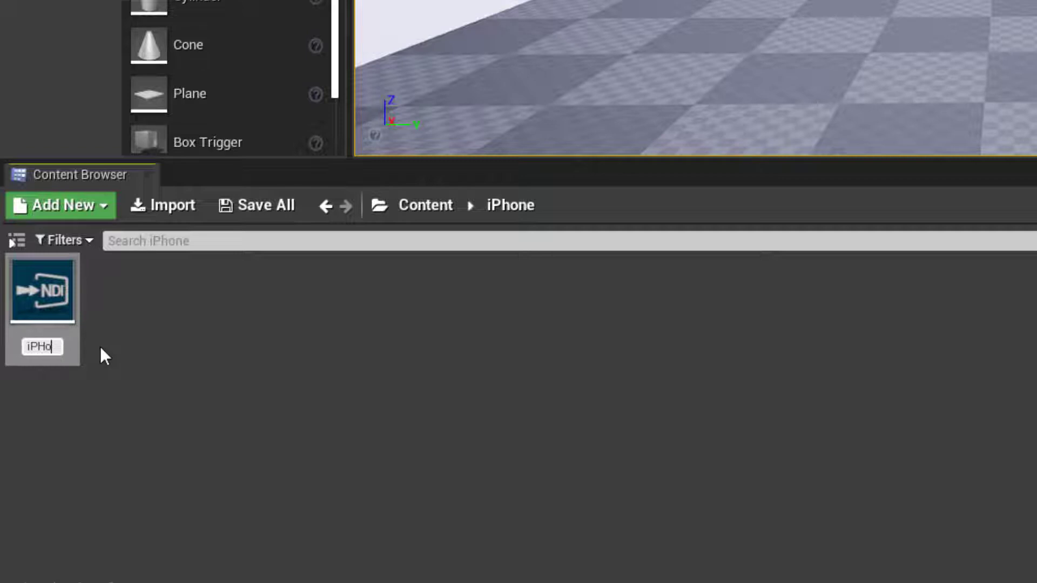
text(honeInput)
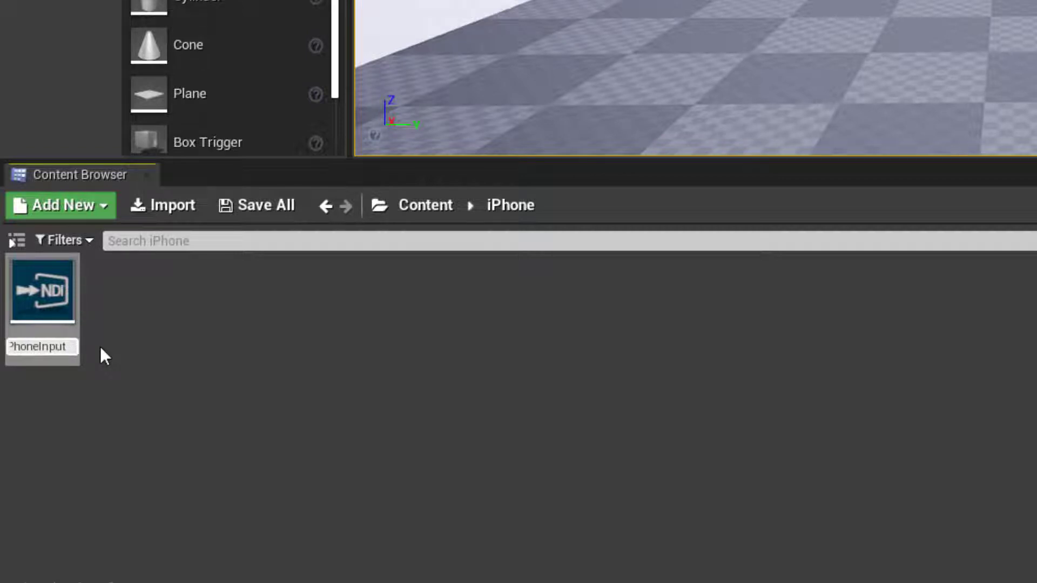
key(Return)
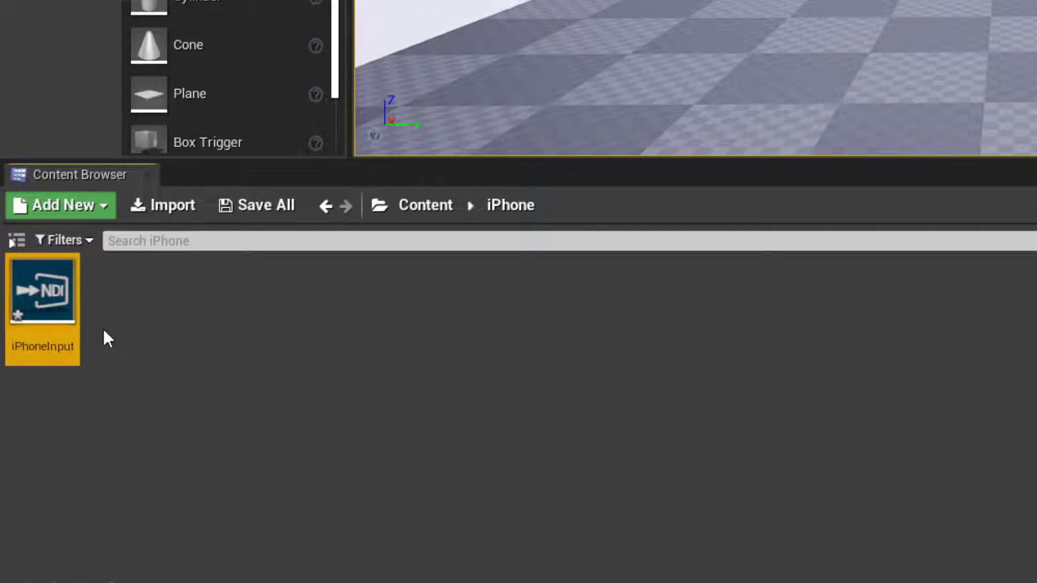
Give iPhoneInput a new NDI Media Texture2D video texture named iPhoneTexture.
double_click(53, 307)
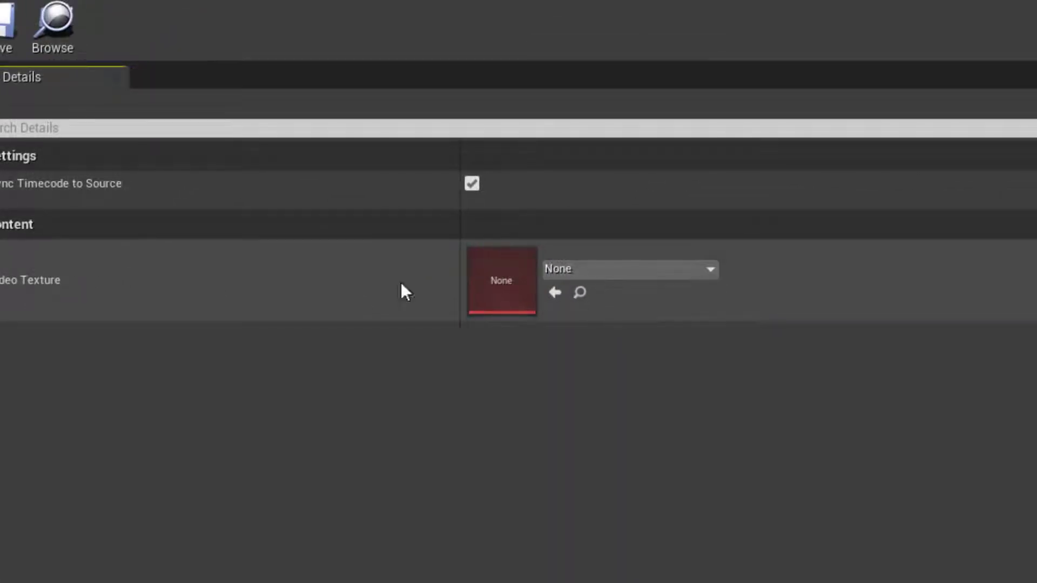
click(619, 271)
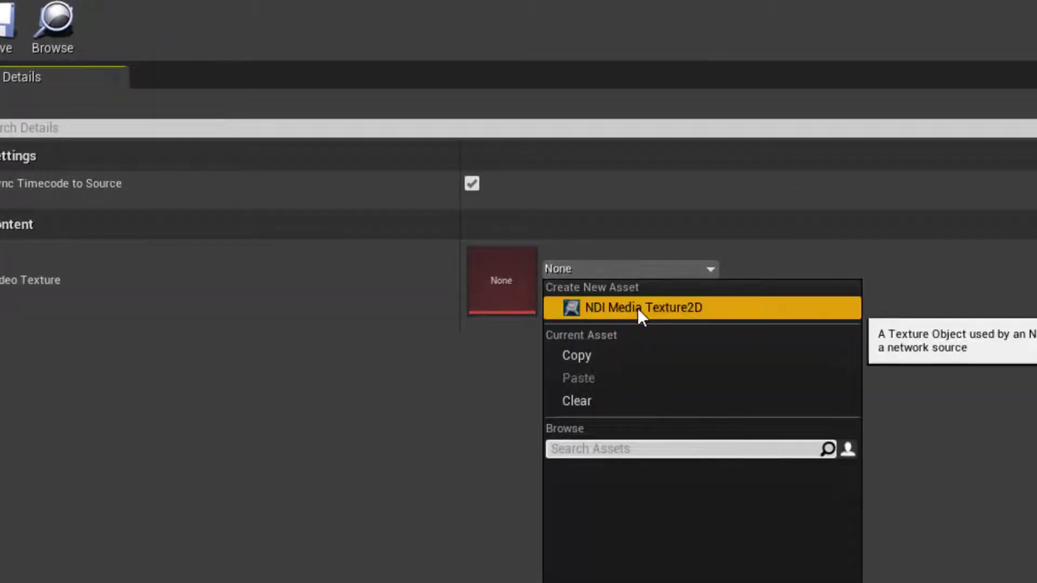
click(653, 312)
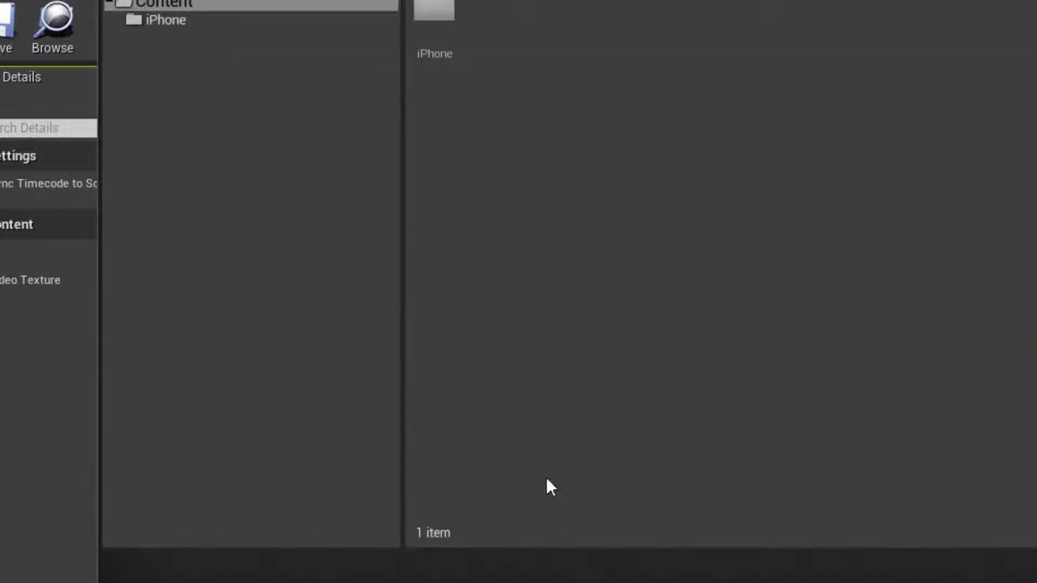
text(iPhoneTe)
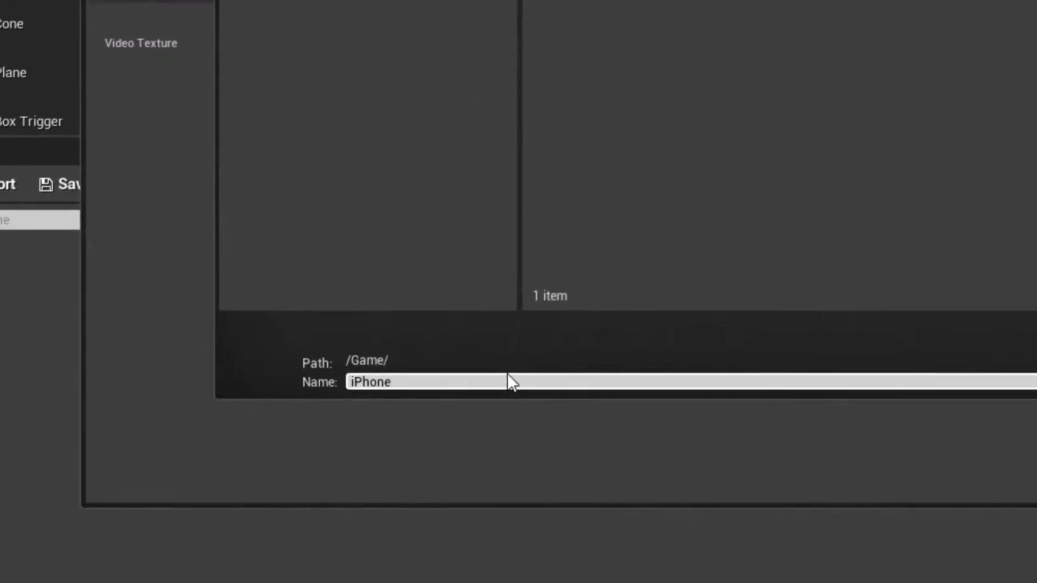
text(xture)
key(Return)
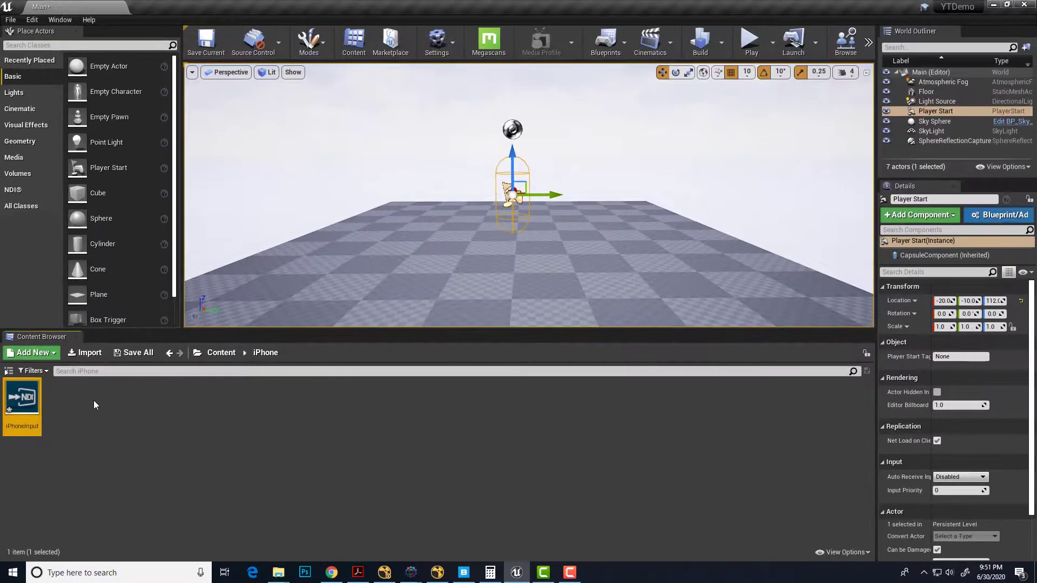
Move iPhoneTexture from the Content root into the iPhone folder.
click(221, 352)
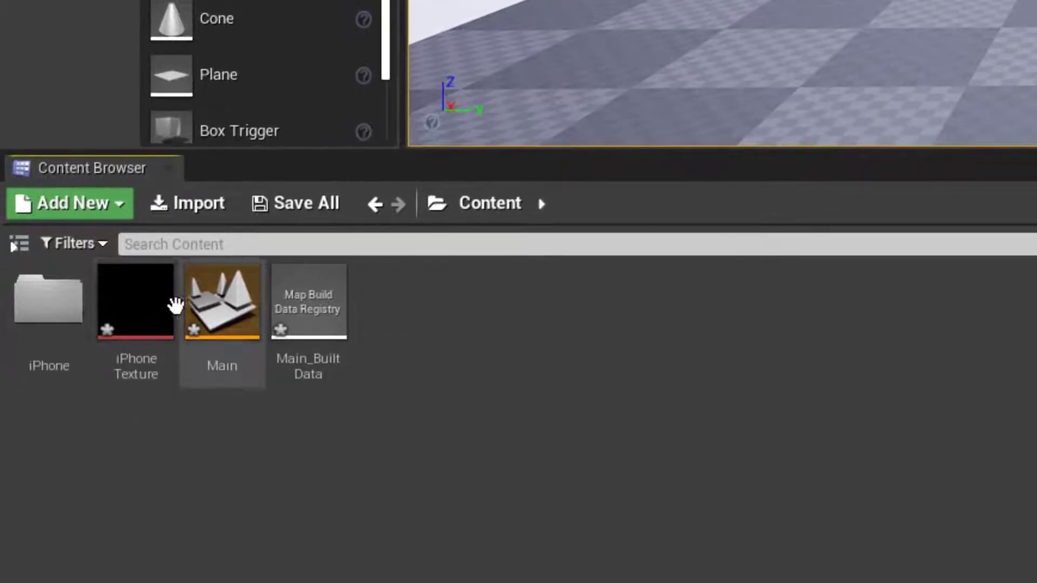
drag(141, 308, 60, 307)
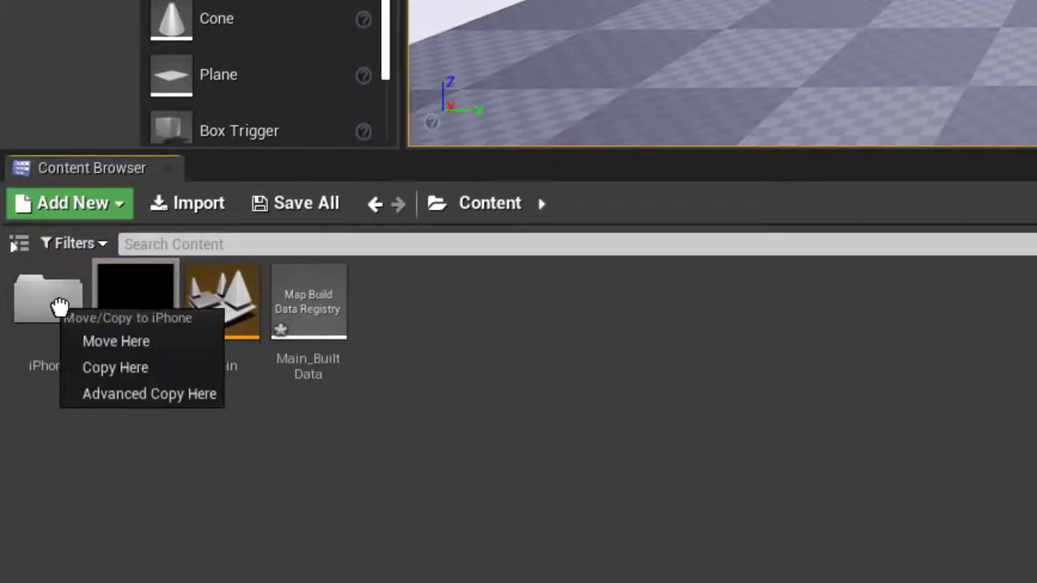
click(102, 342)
double_click(37, 307)
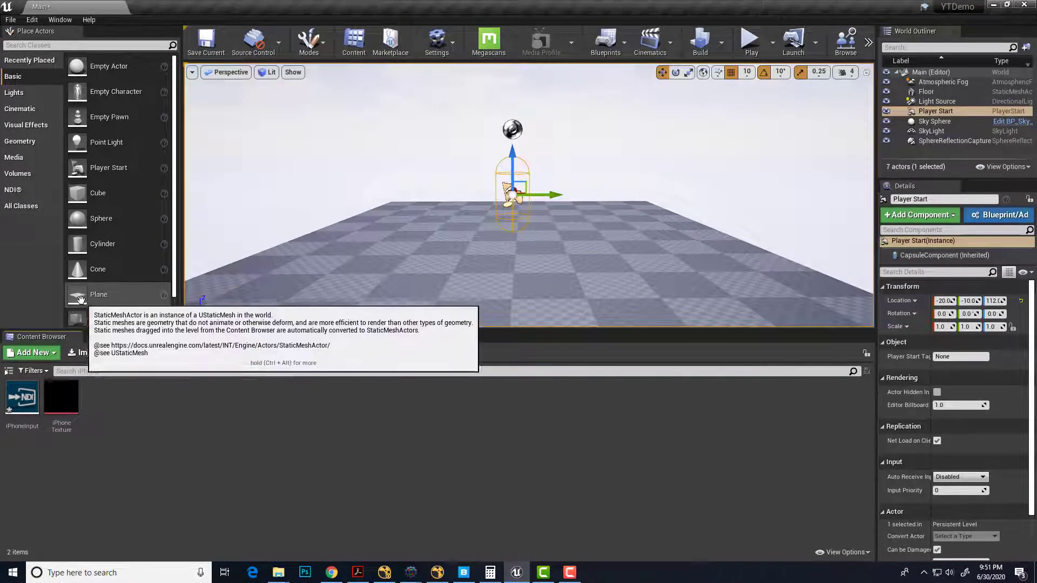
Add a Plane near the Player Start, stand it upright and scale it up.
drag(98, 294, 550, 178)
key(e)
key(w)
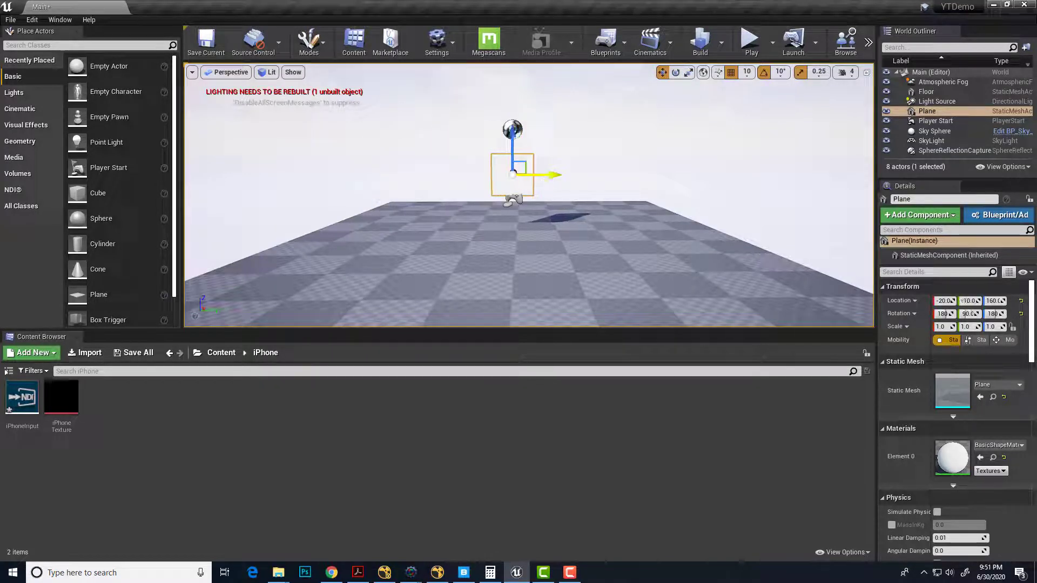
key(r)
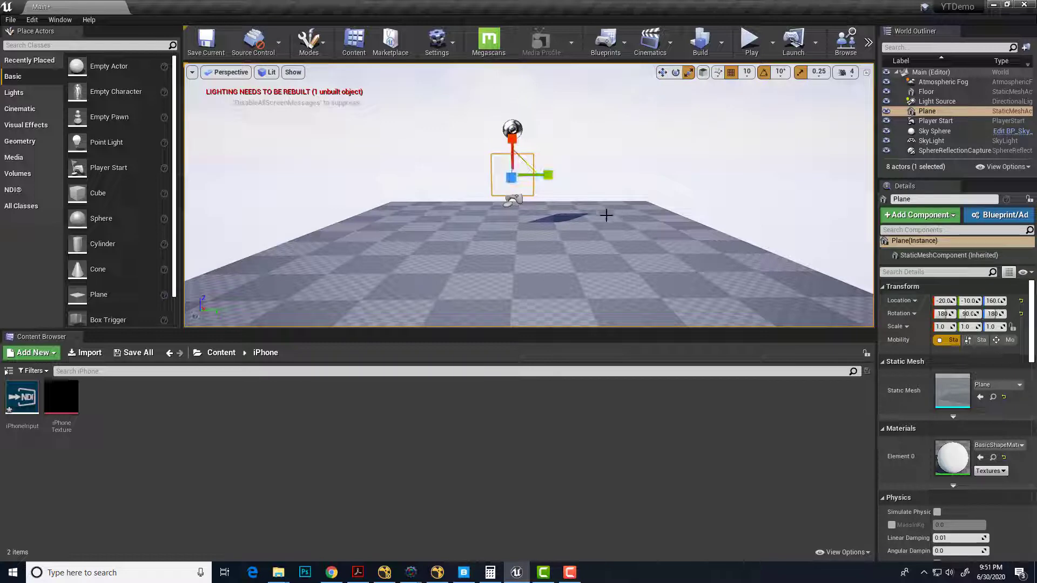
alt+drag(610, 209, 713, 194)
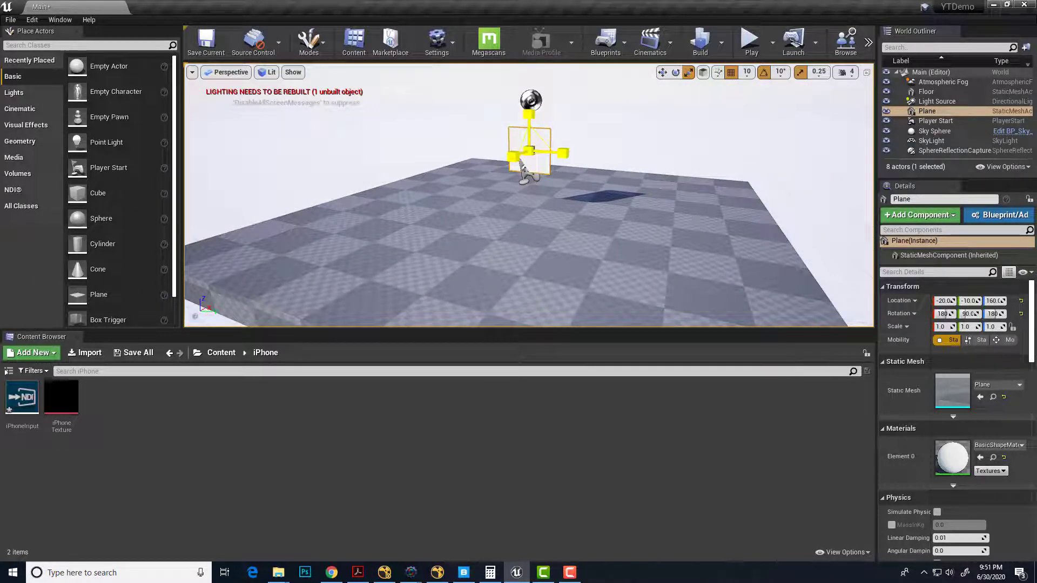
drag(526, 152, 521, 165)
Move the Player Start left to X -330 and start a play-test.
click(523, 183)
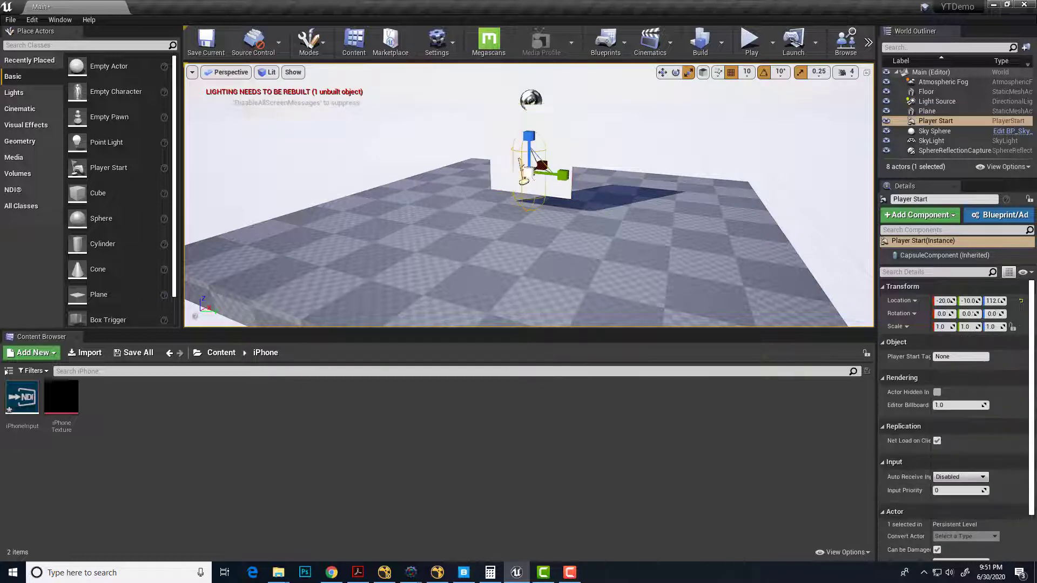
key(w)
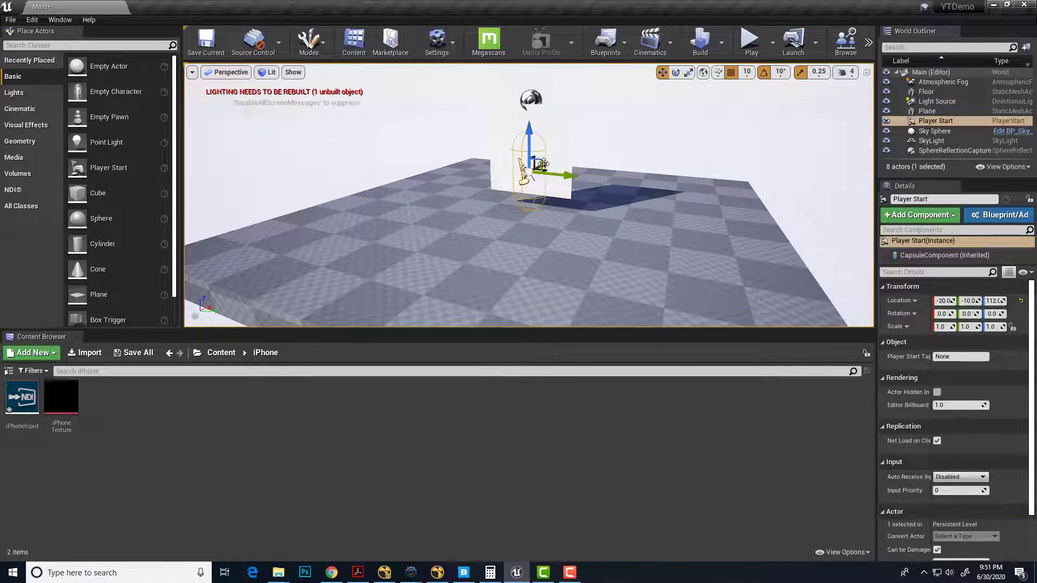
drag(548, 170, 464, 212)
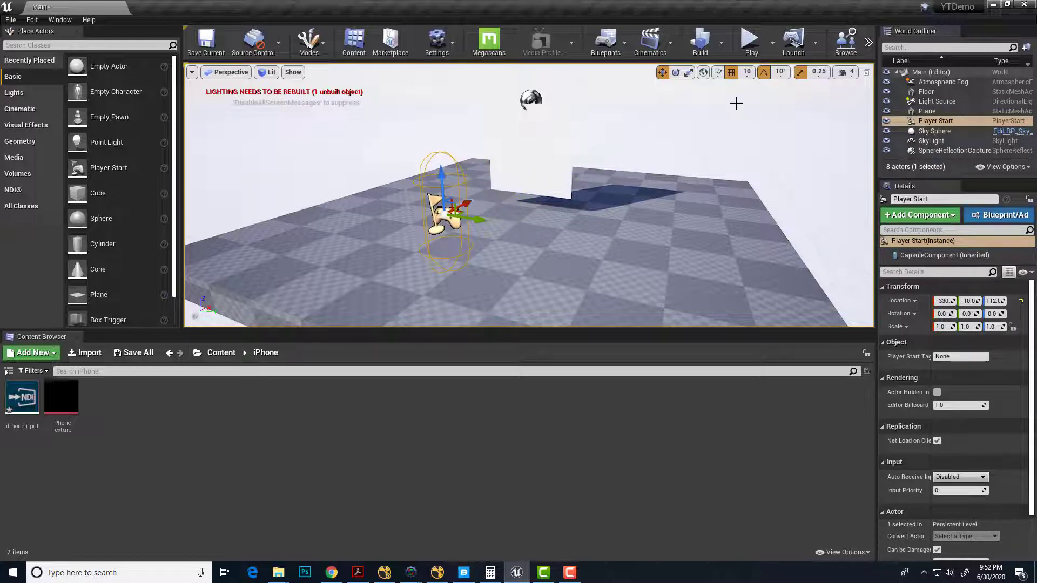
click(747, 42)
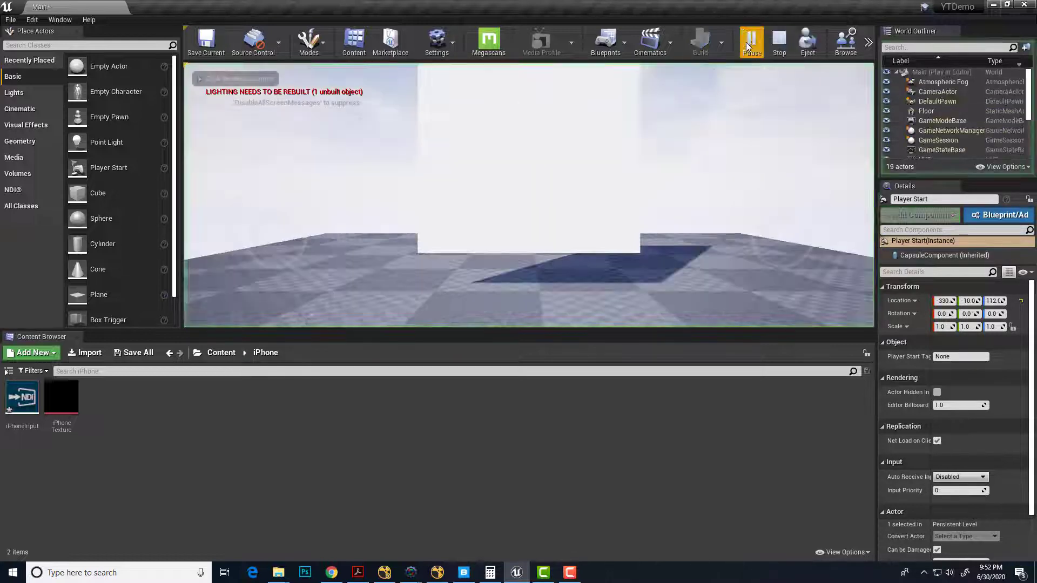
Stop the play-test and apply iPhone Texture to the plane, creating iPhoneTexture_Mat.
click(779, 42)
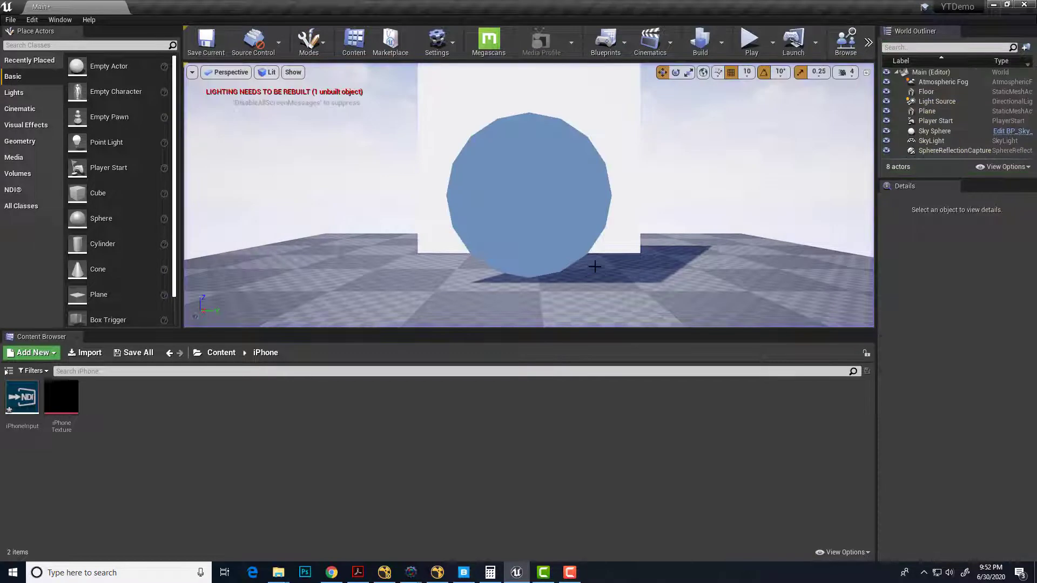
drag(61, 397, 438, 79)
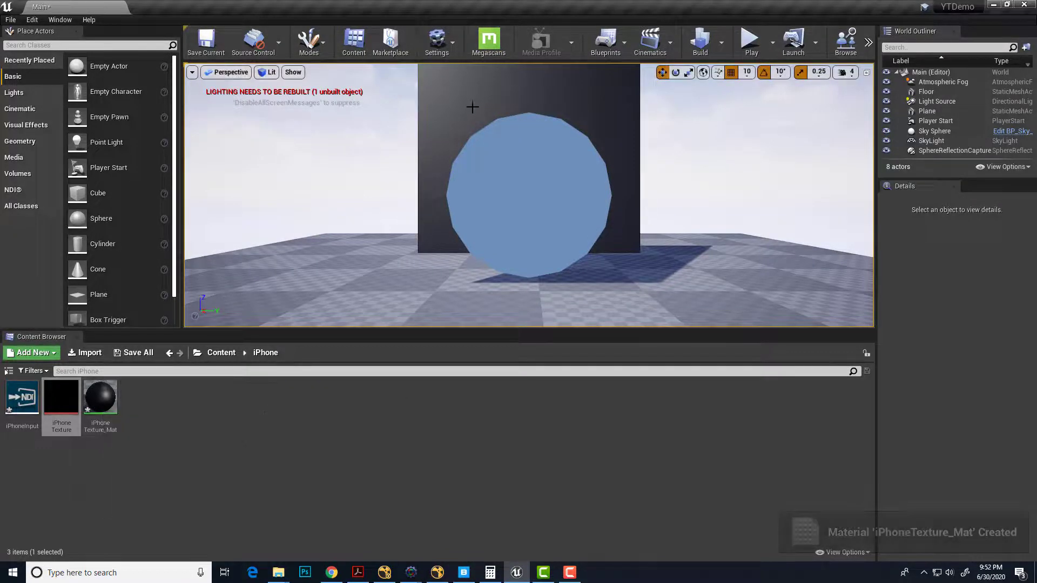
double_click(101, 399)
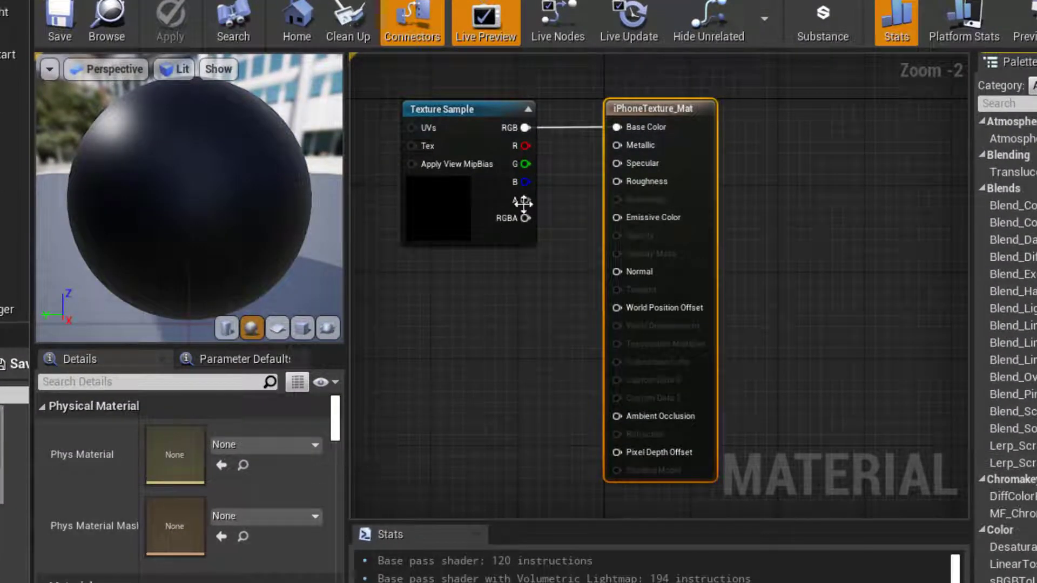
Make iPhoneTexture_Mat Unlit with the texture's RGB driving Emissive Color, then close it.
scroll(292, 455, down, 5)
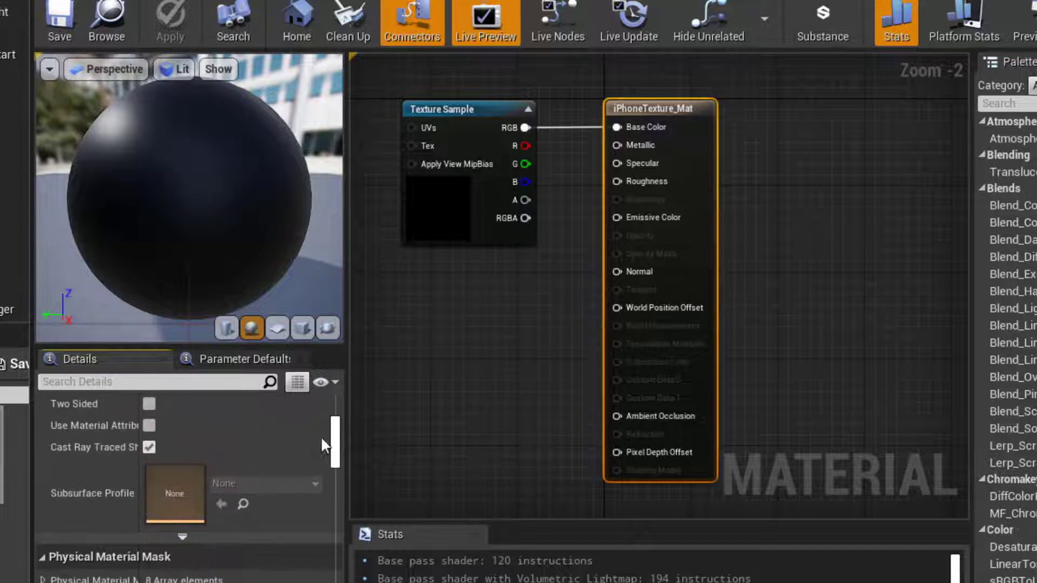
scroll(339, 435, up, 1)
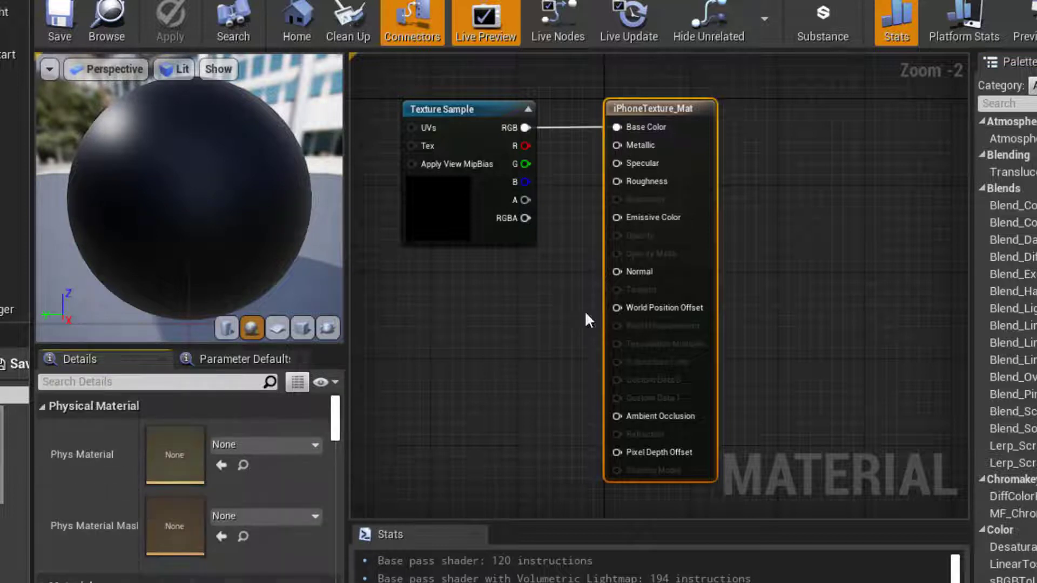
scroll(339, 429, down, 3)
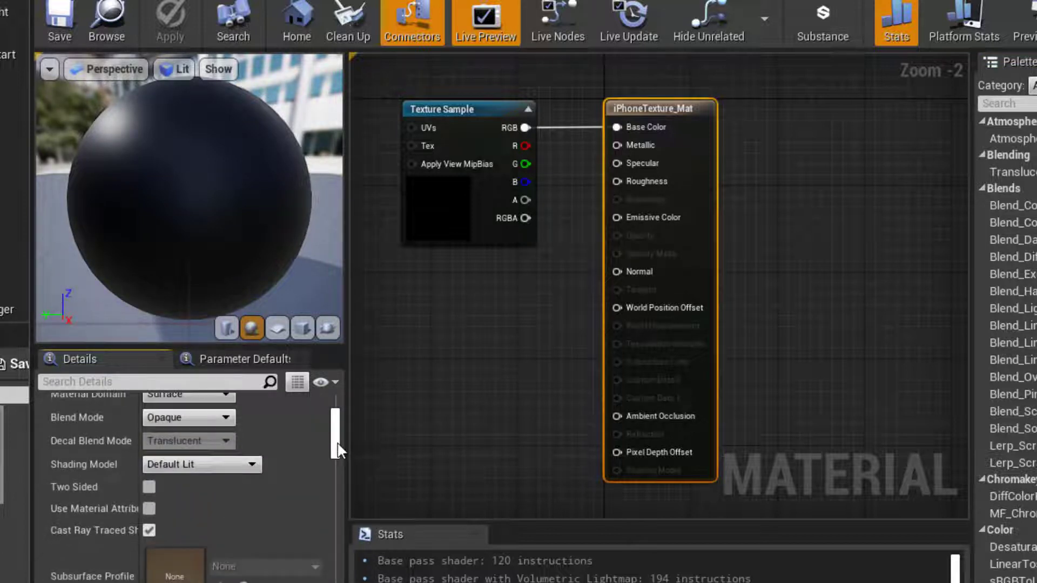
click(186, 456)
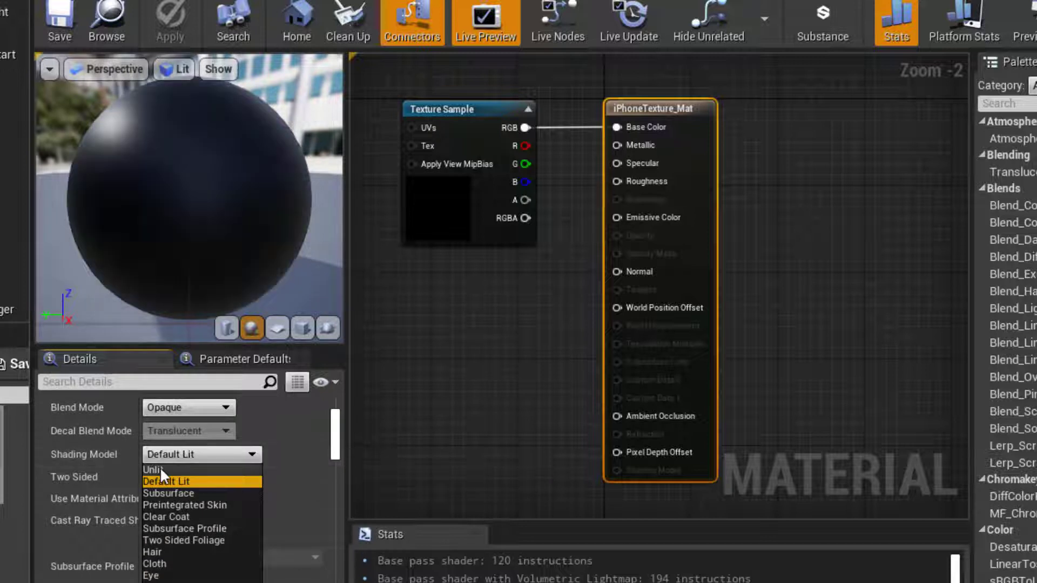
click(159, 469)
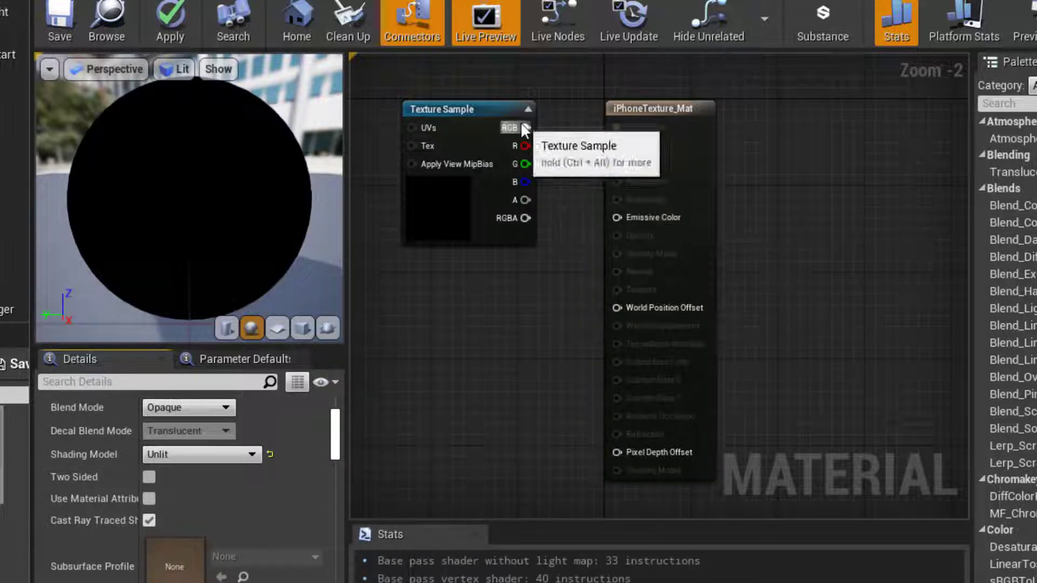
drag(525, 128, 617, 218)
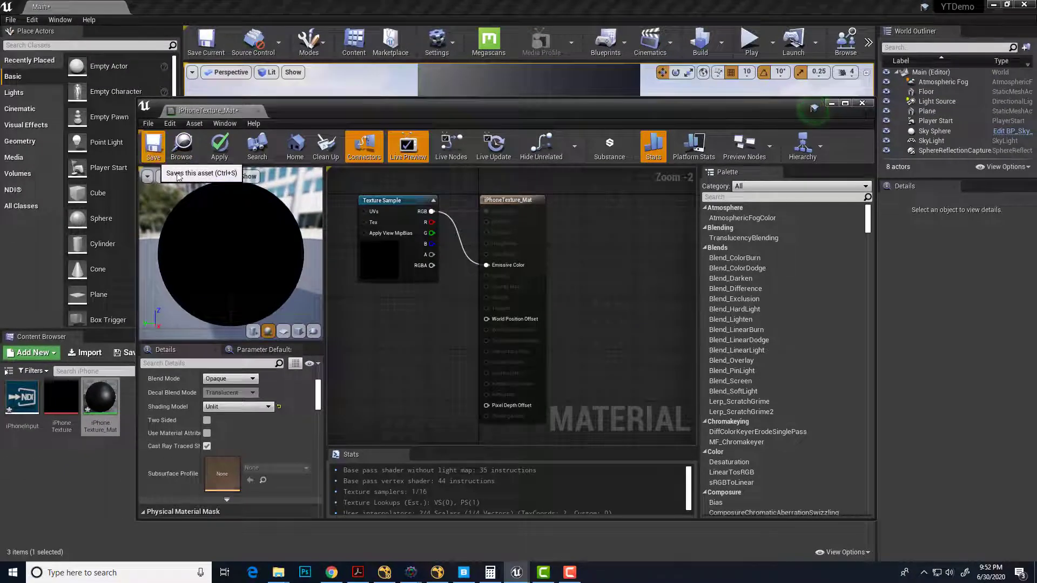
click(862, 102)
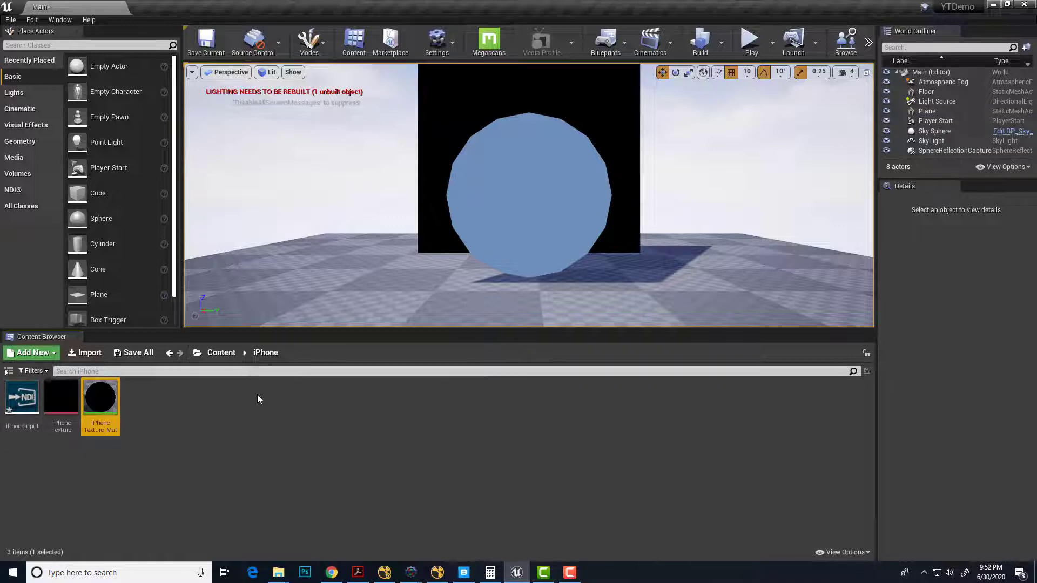
Create an Actor blueprint named iPhoneStartup and drag it into the level.
right_click(176, 409)
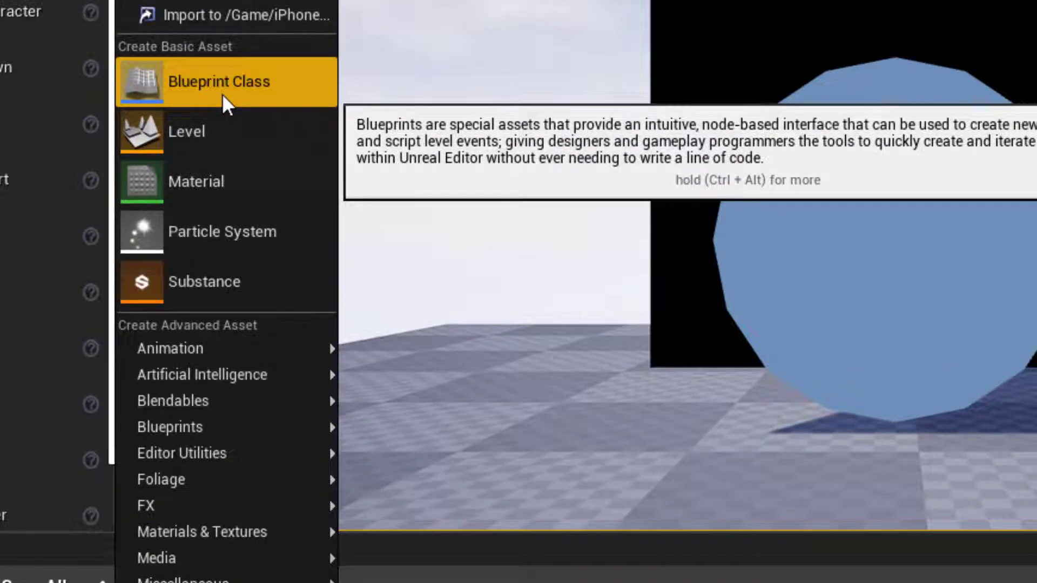
click(222, 93)
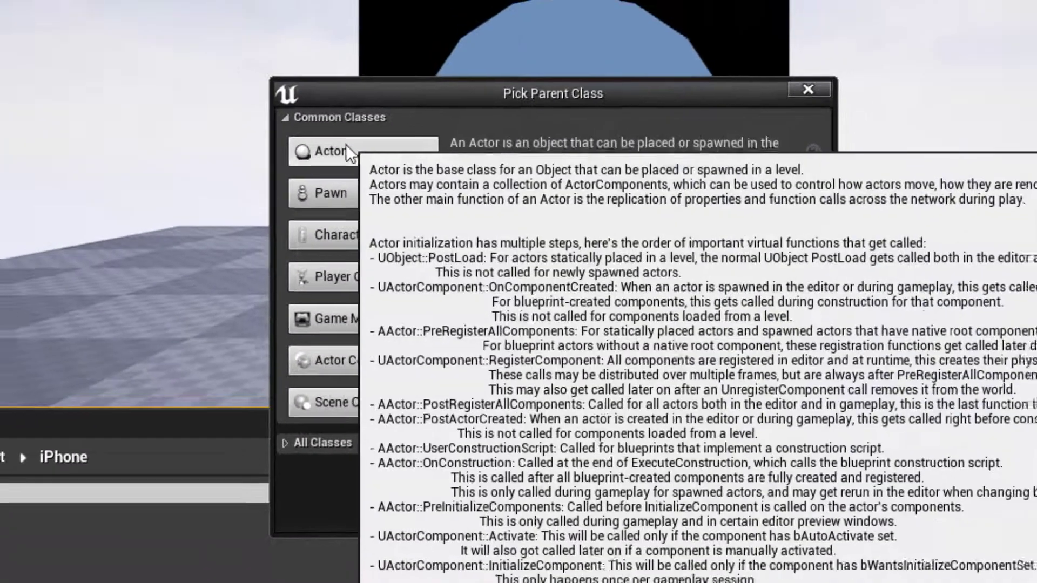
click(340, 147)
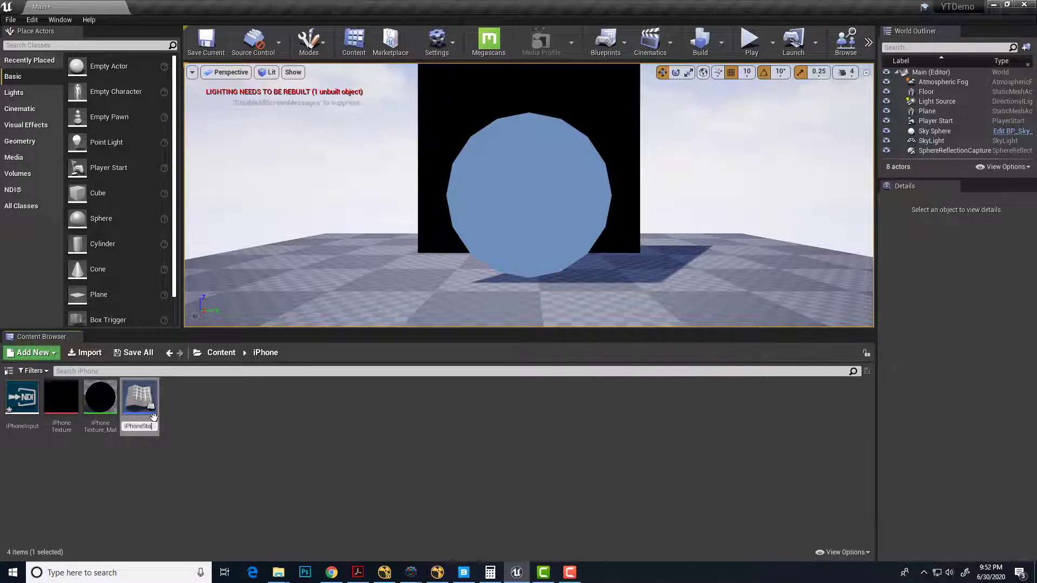
text(iPhoneStartup)
key(Return)
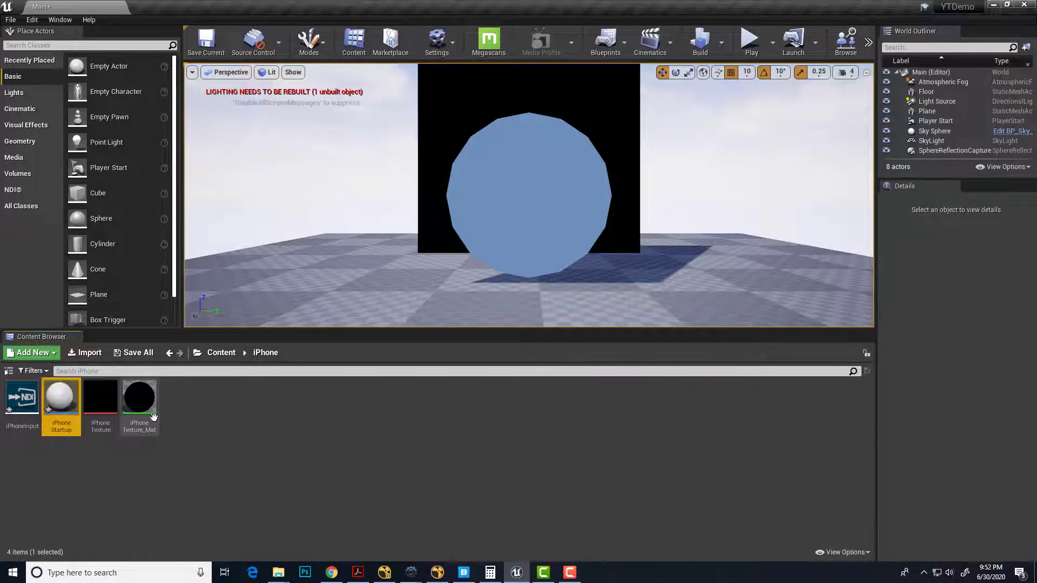
drag(61, 399, 394, 289)
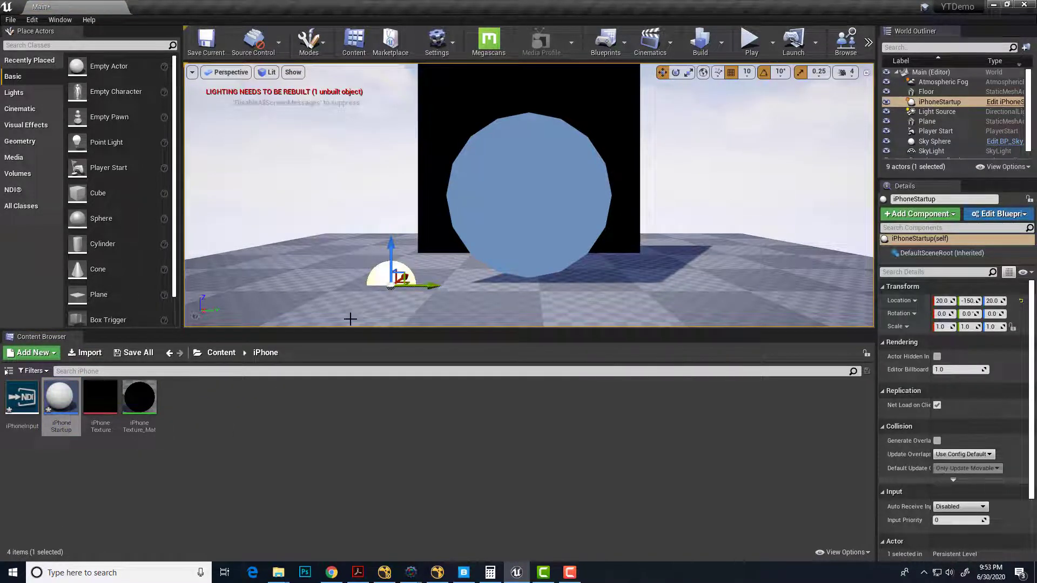
Add an NDI Receiver Component named iPhoneReceiver to iPhoneStartup, using iPhoneInput as its media source.
double_click(61, 400)
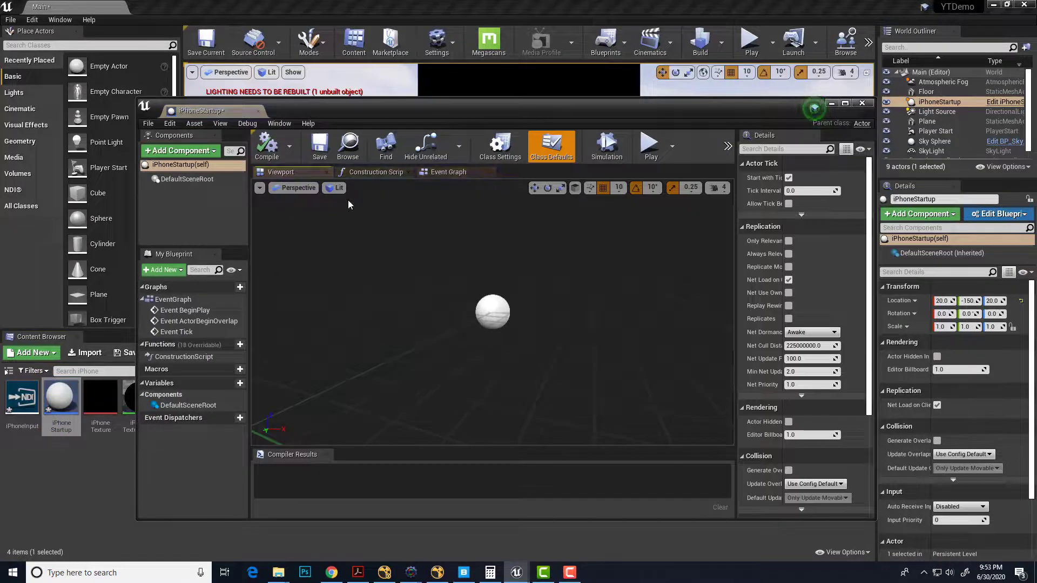
click(445, 171)
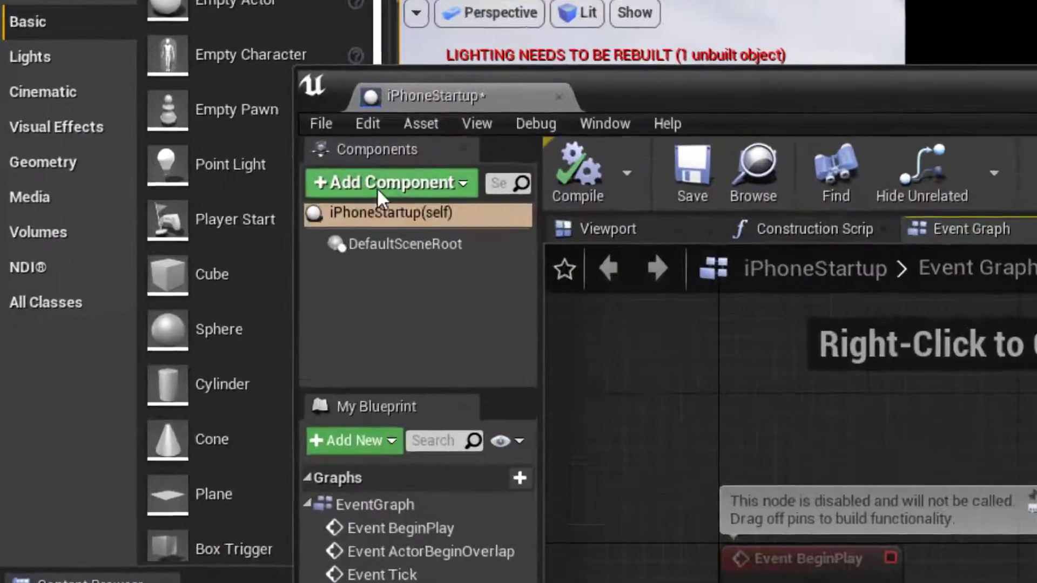
click(377, 187)
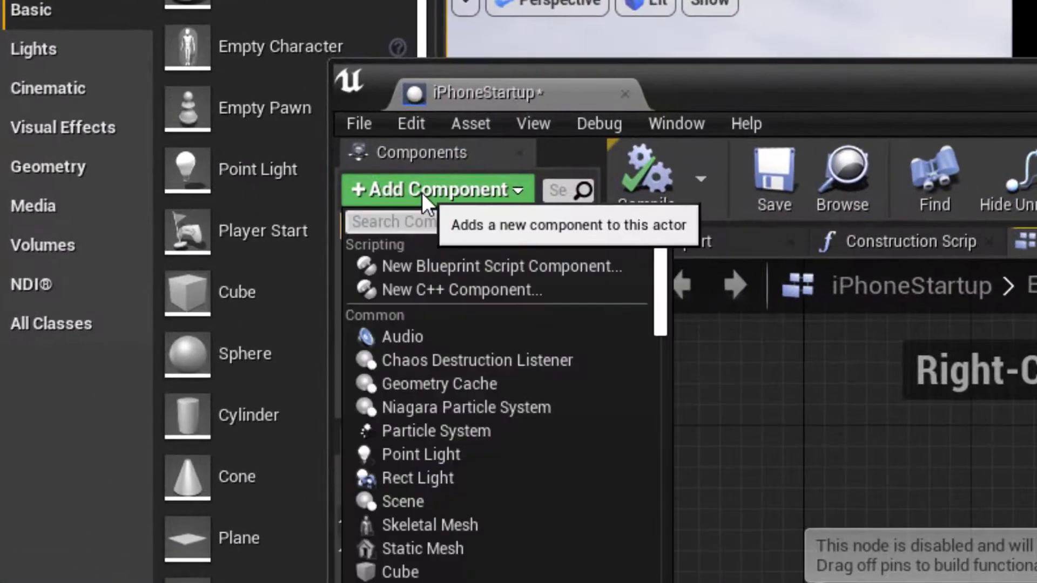
text(NDI)
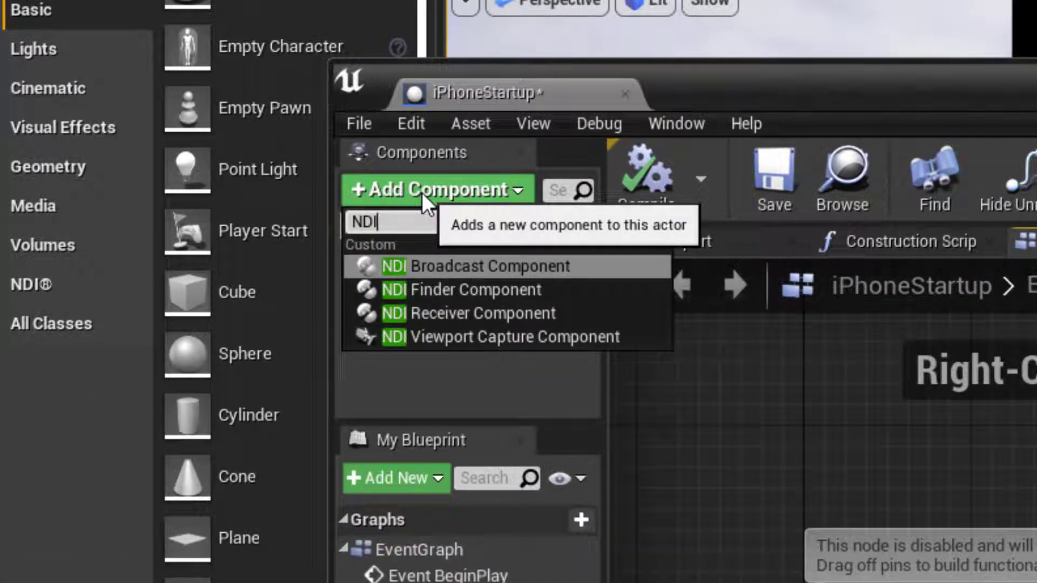
click(468, 316)
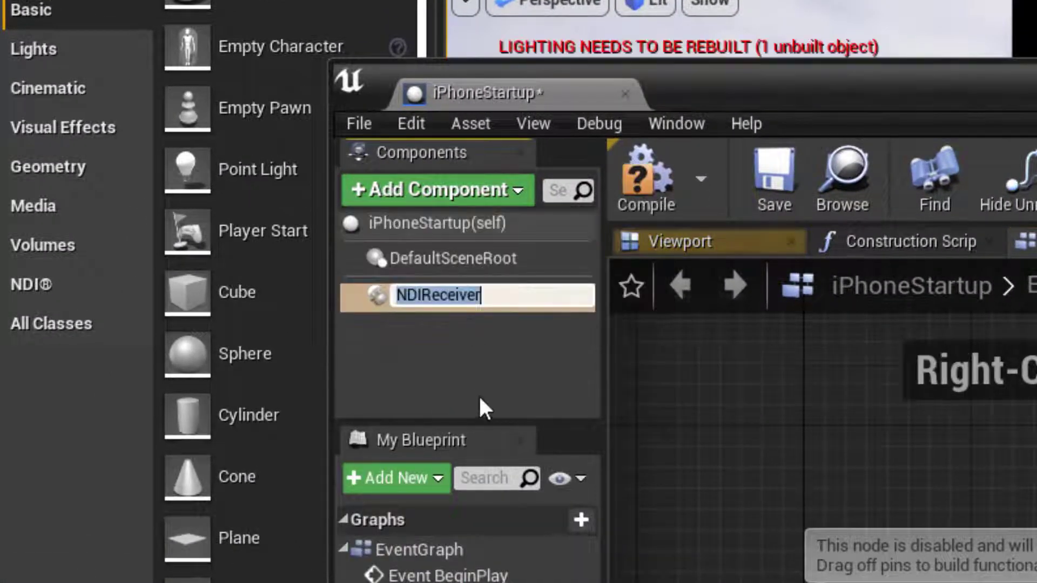
text(iPhone)
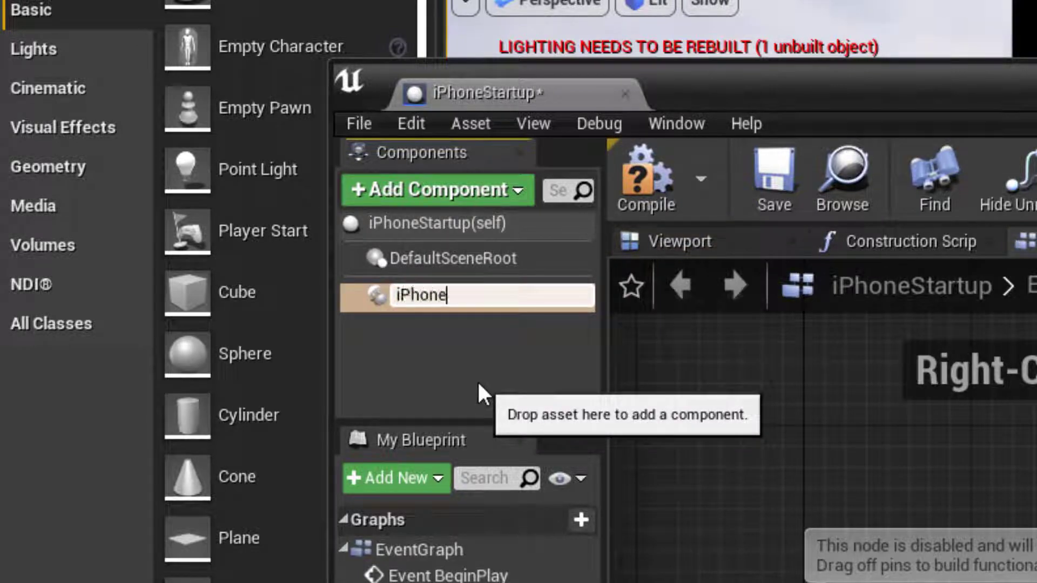
text(Receiver)
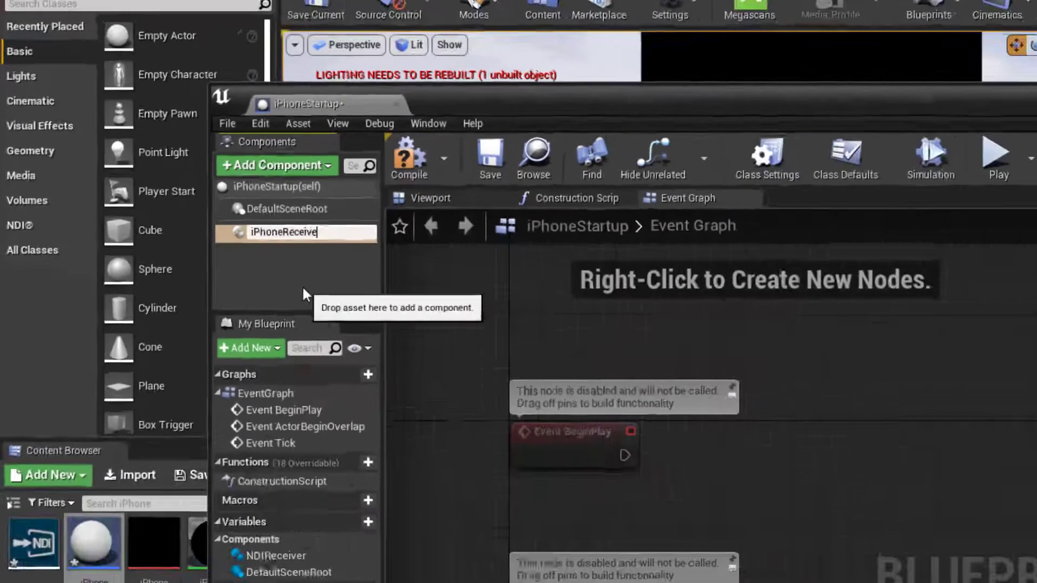
key(Return)
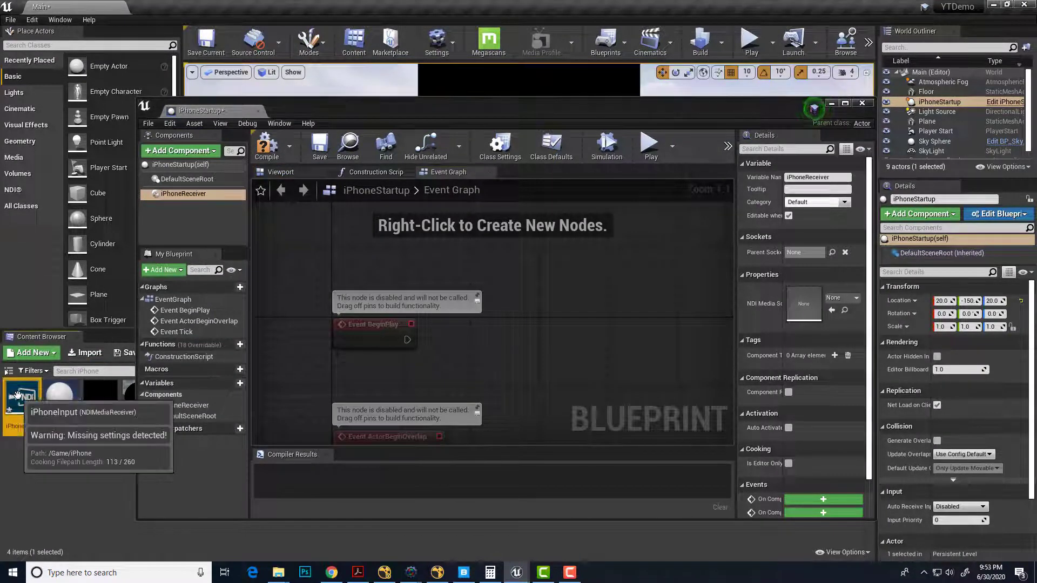
drag(10, 432, 808, 305)
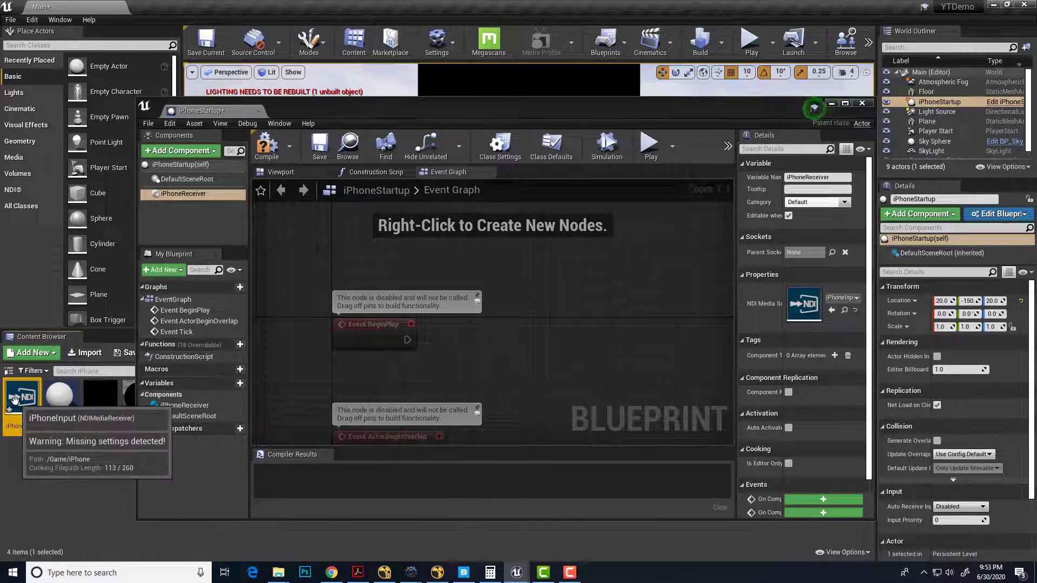
Place an iPhoneReceiver reference in the event graph and add a Start Receiver node for it.
drag(173, 193, 465, 320)
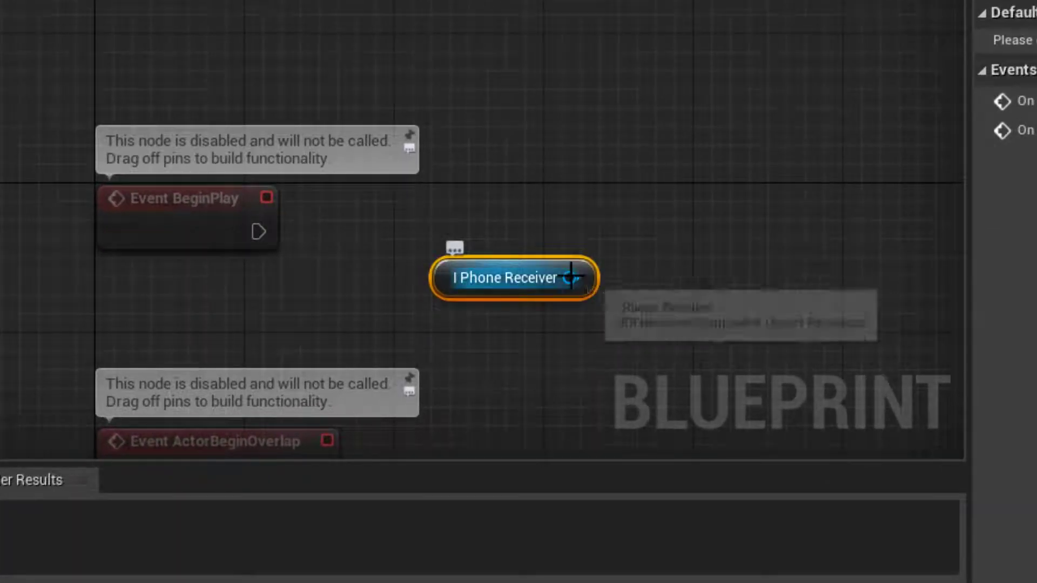
drag(571, 278, 722, 208)
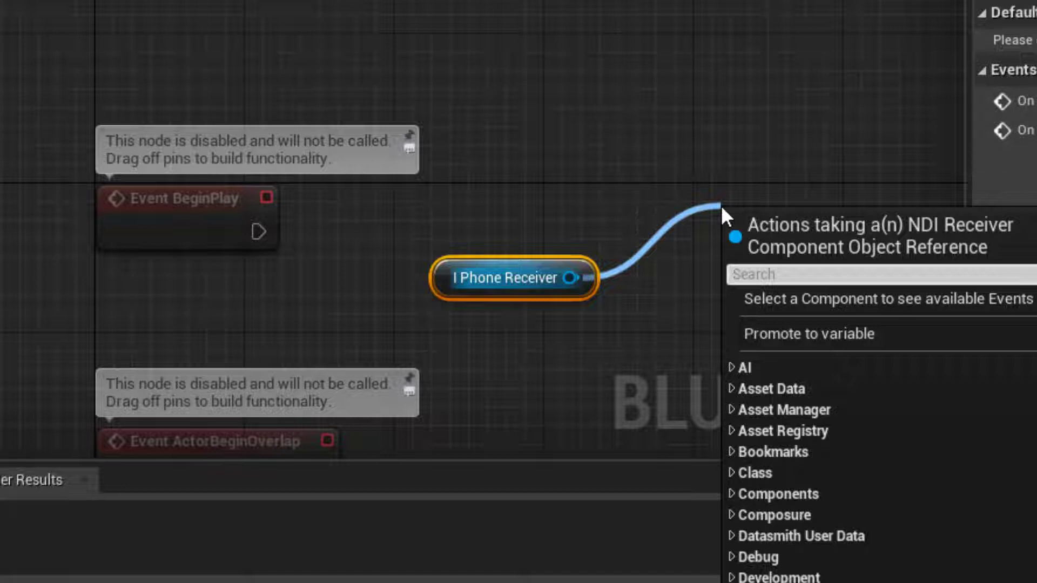
text(Start)
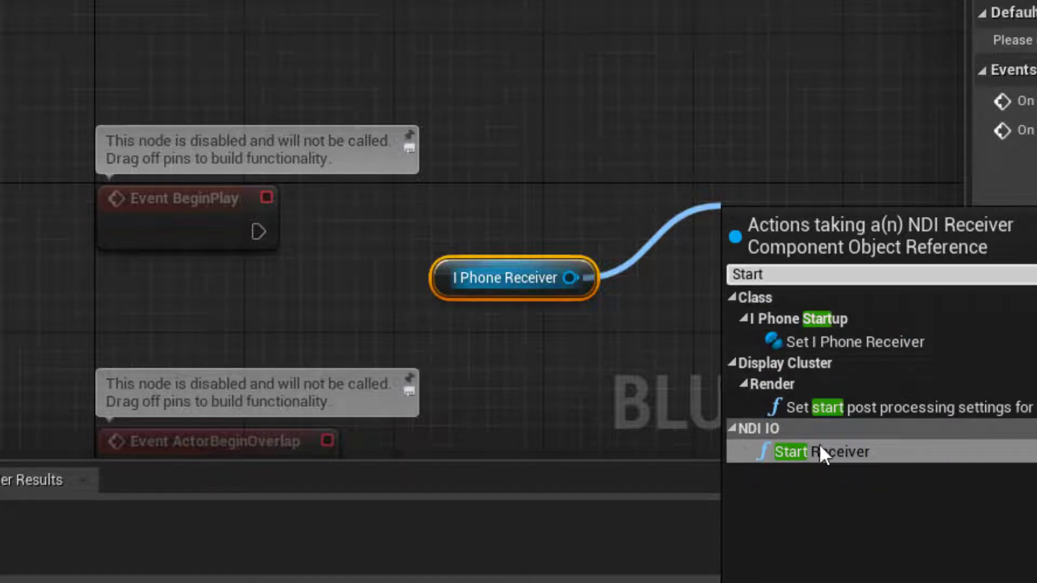
click(838, 458)
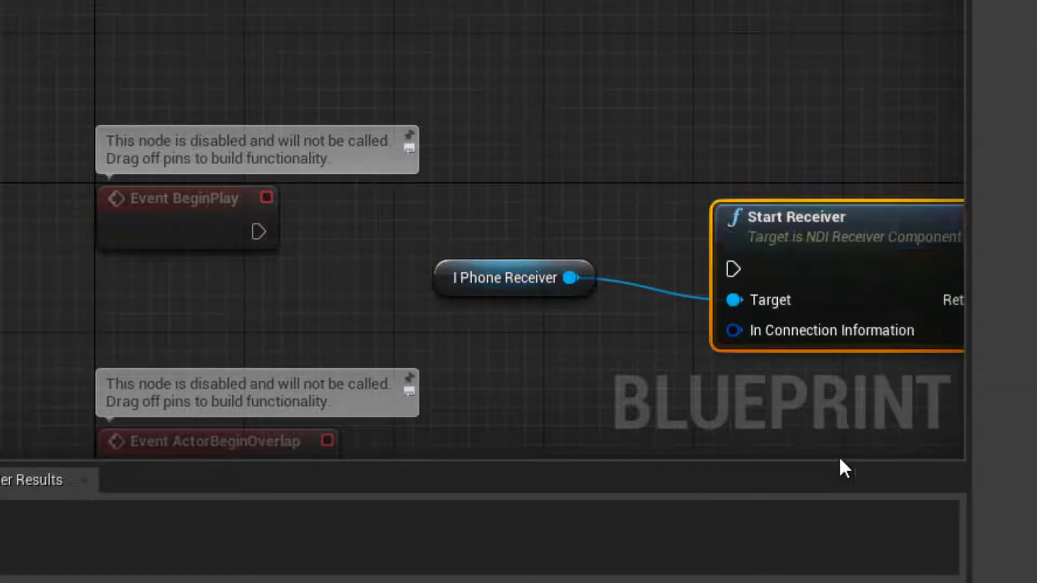
drag(810, 218, 820, 49)
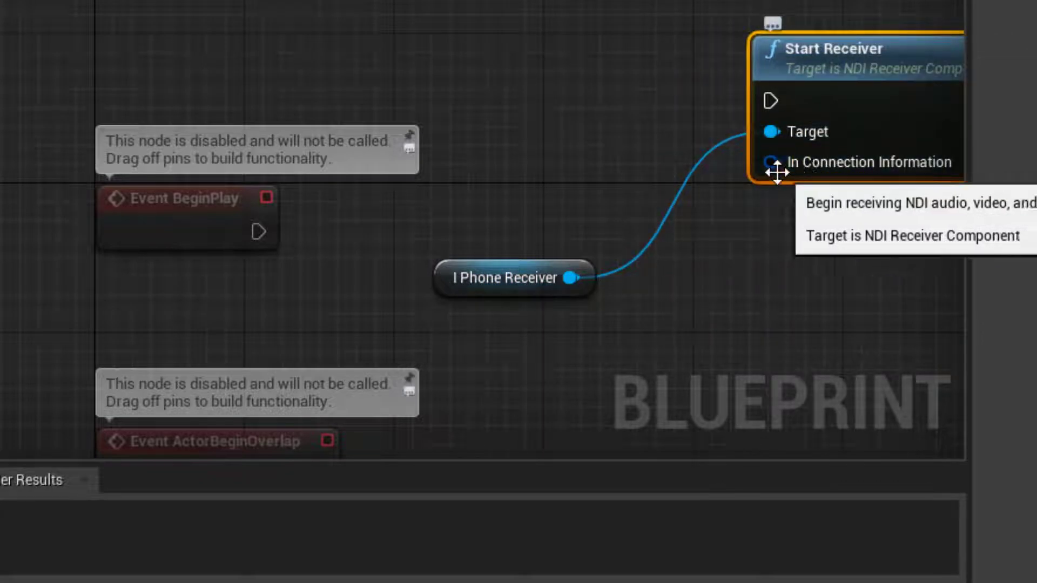
Feed Start Receiver's connection info from Find Network Source by Name with 'BURNERPHONE (NDI HX Camera)'.
drag(772, 162, 434, 3)
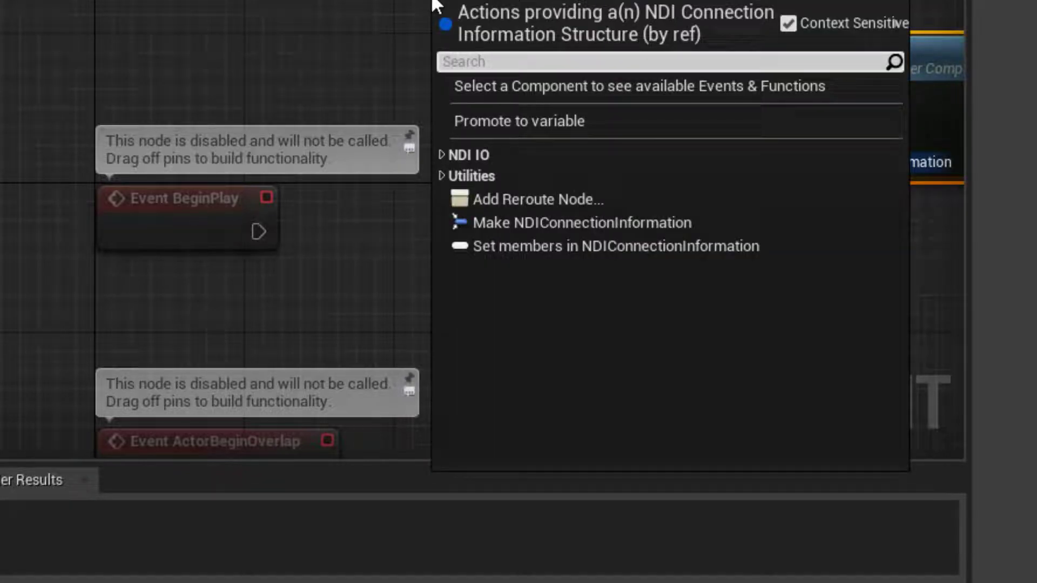
text(Find)
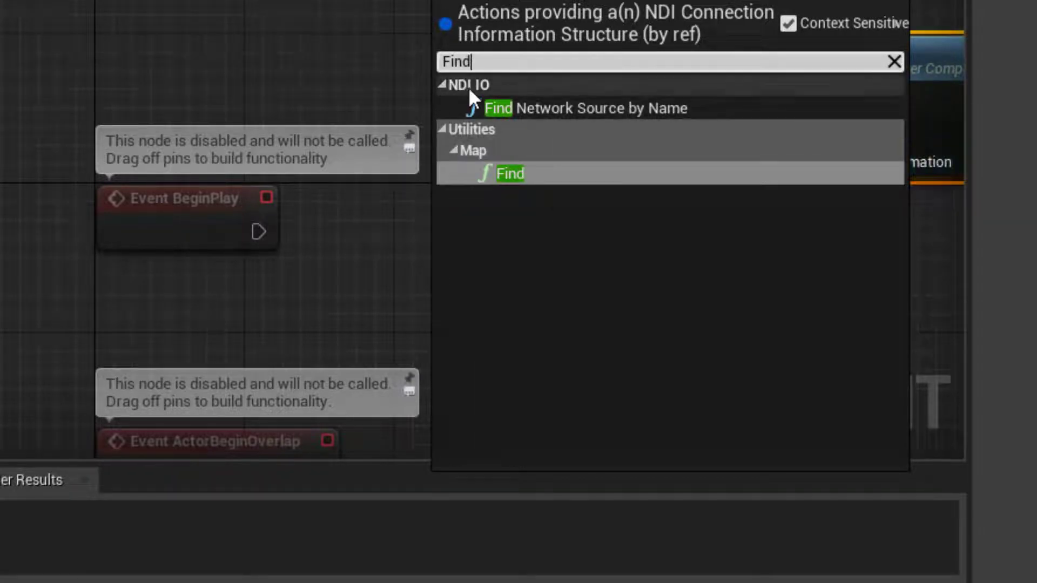
click(557, 108)
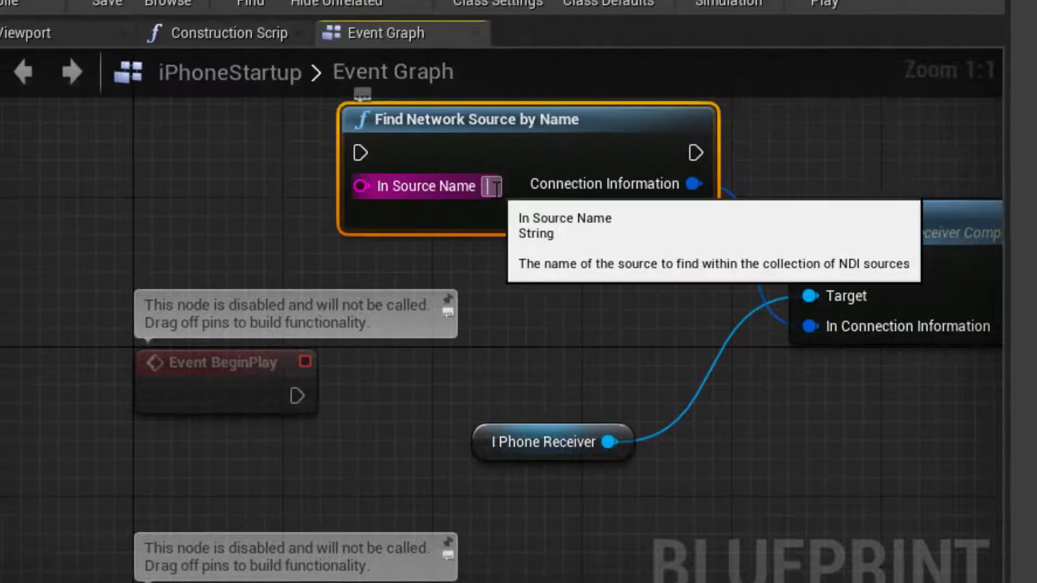
click(453, 22)
text(BURN)
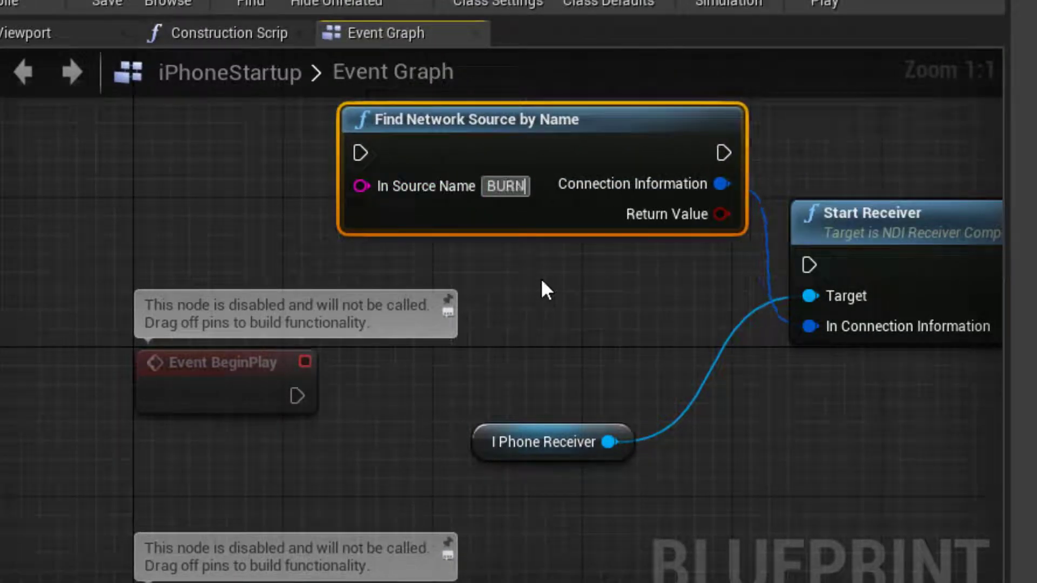
text(ERPHON)
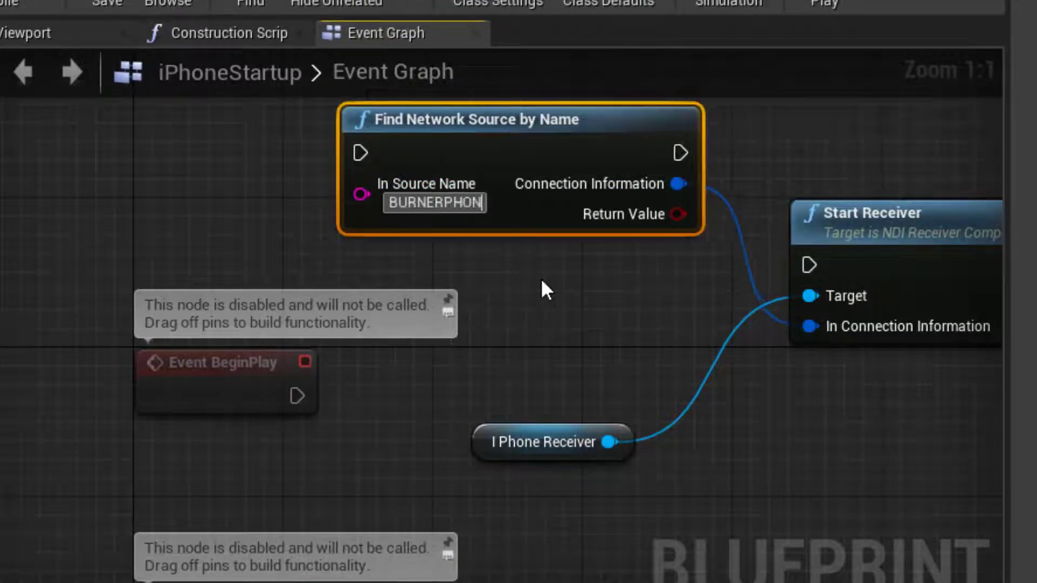
text(E ()
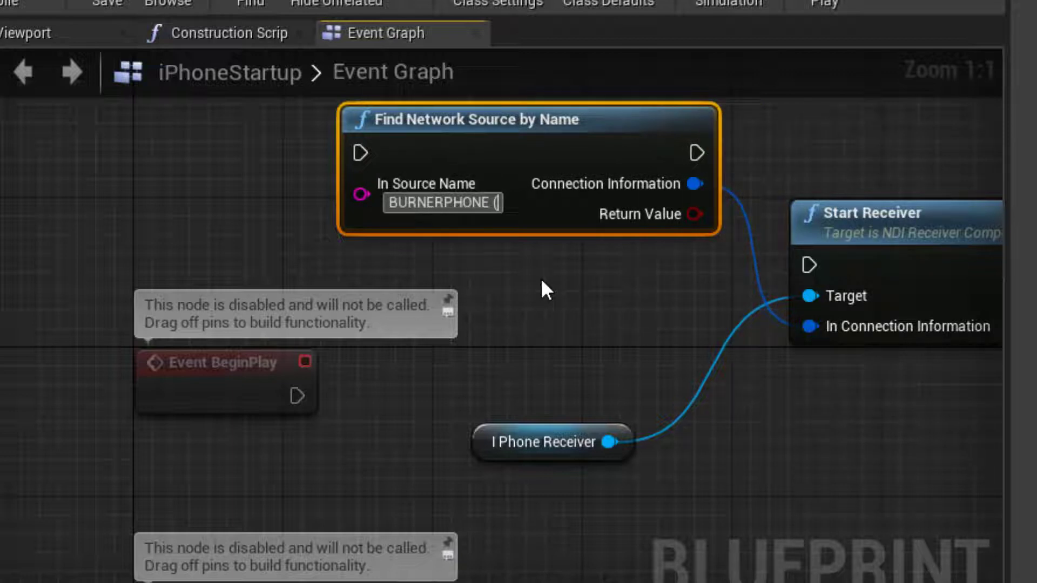
text(NDI)
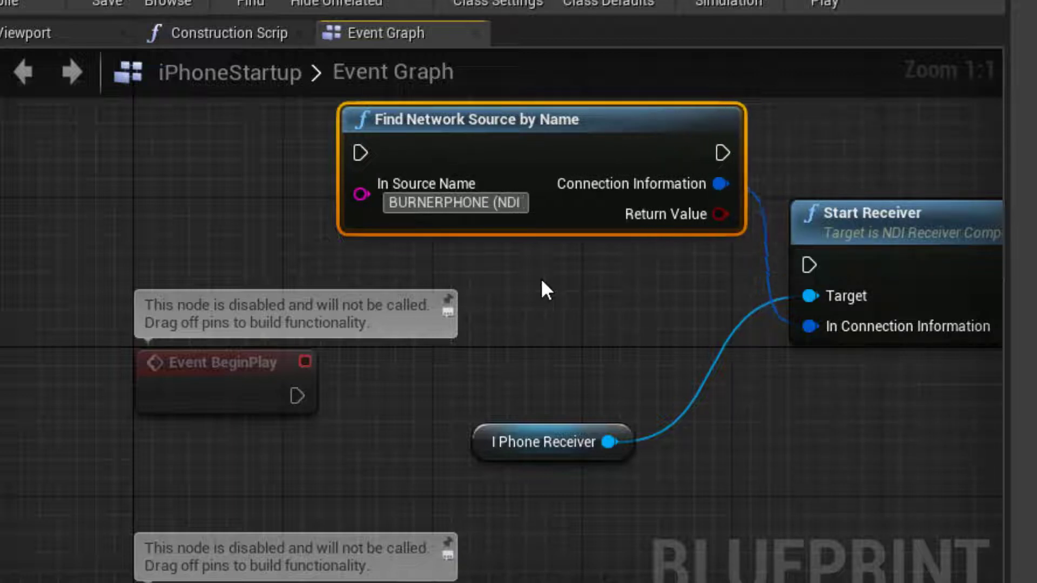
text( HX Ca)
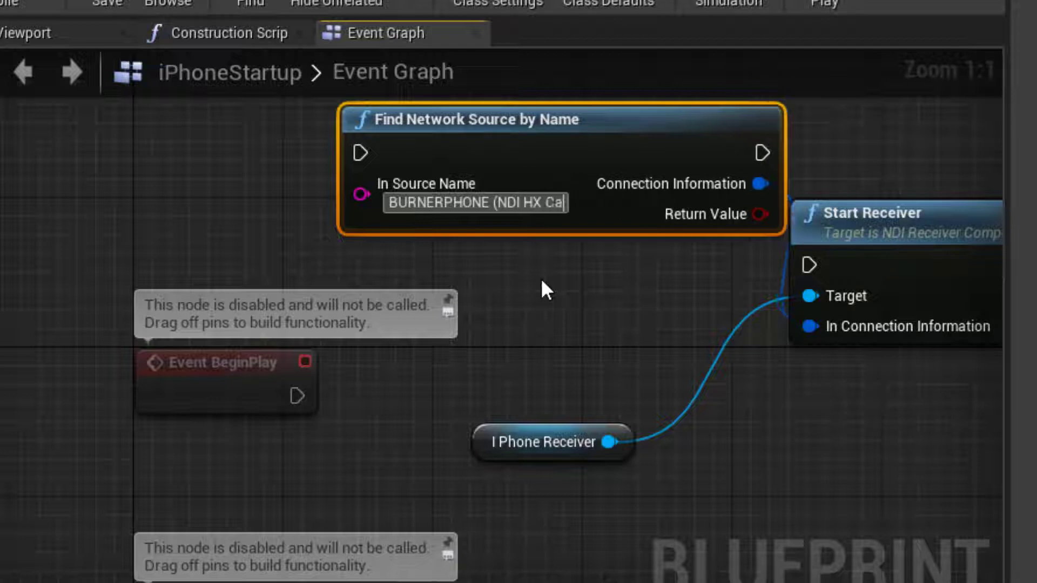
text(mera))
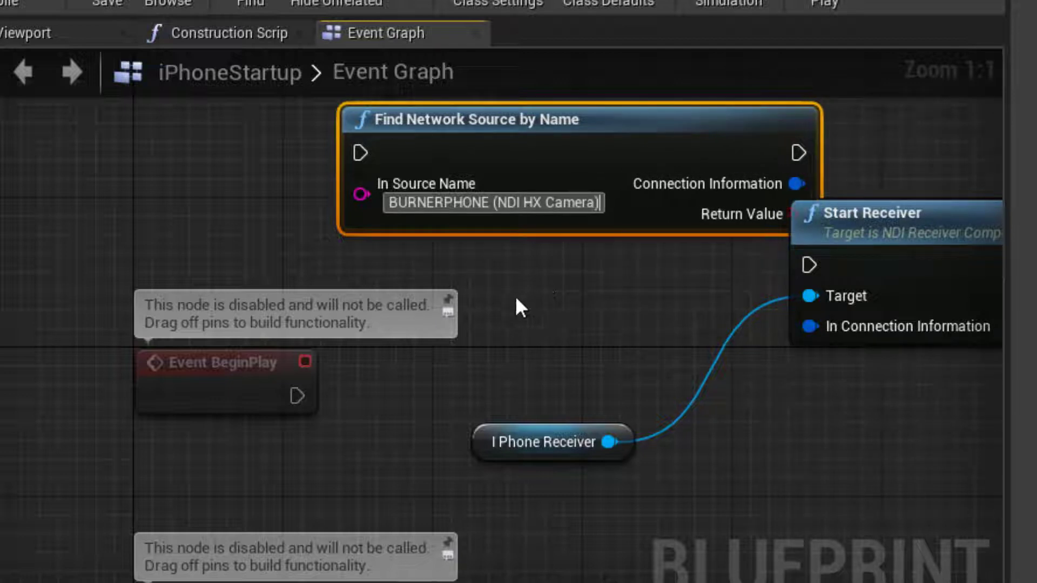
Wire BeginPlay into Find Network Source by Name, then on into Start Receiver.
drag(863, 235, 1004, 231)
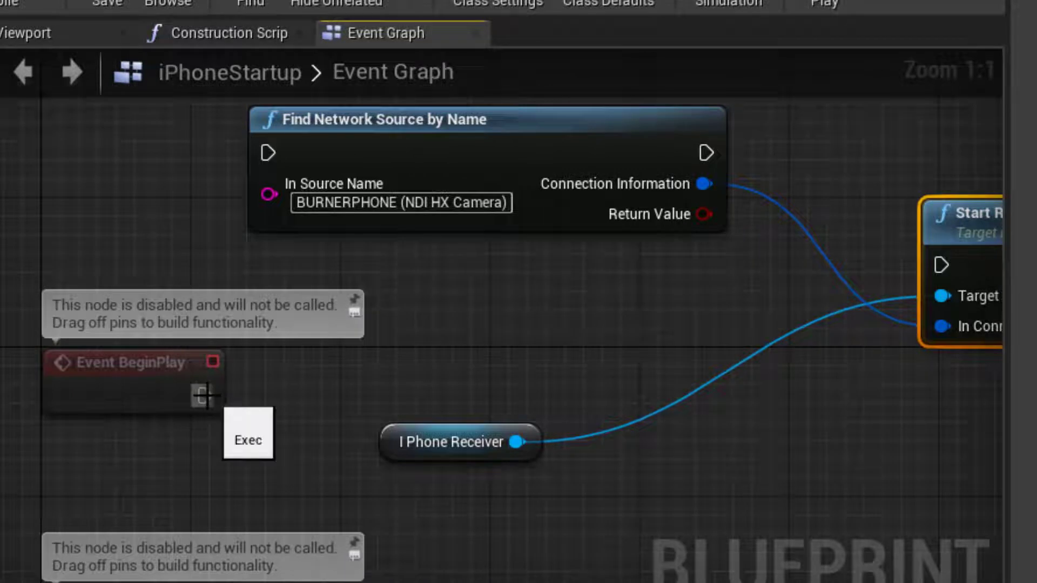
drag(204, 396, 268, 153)
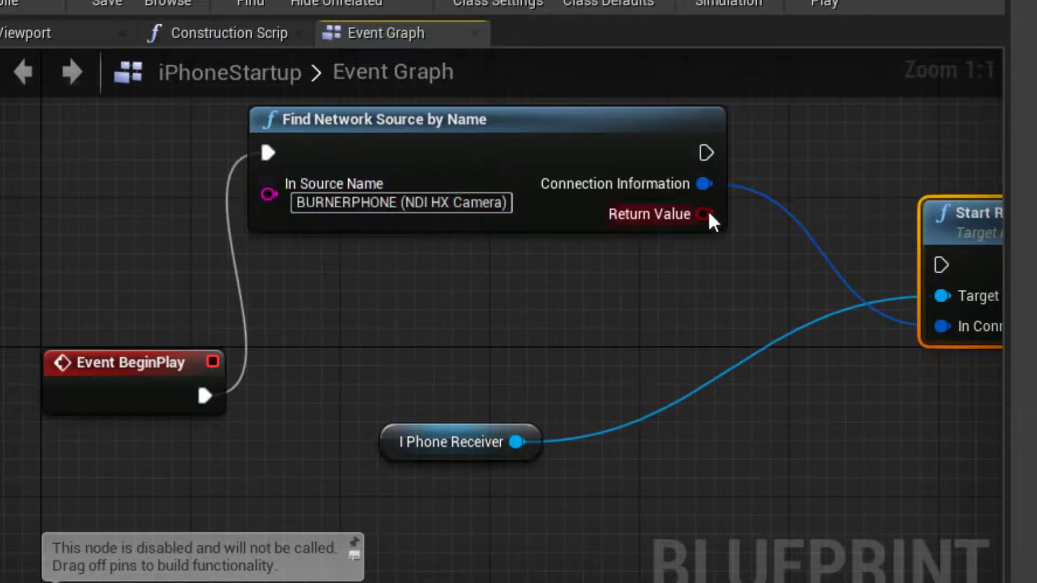
drag(706, 152, 937, 264)
scroll(925, 452, down, 3)
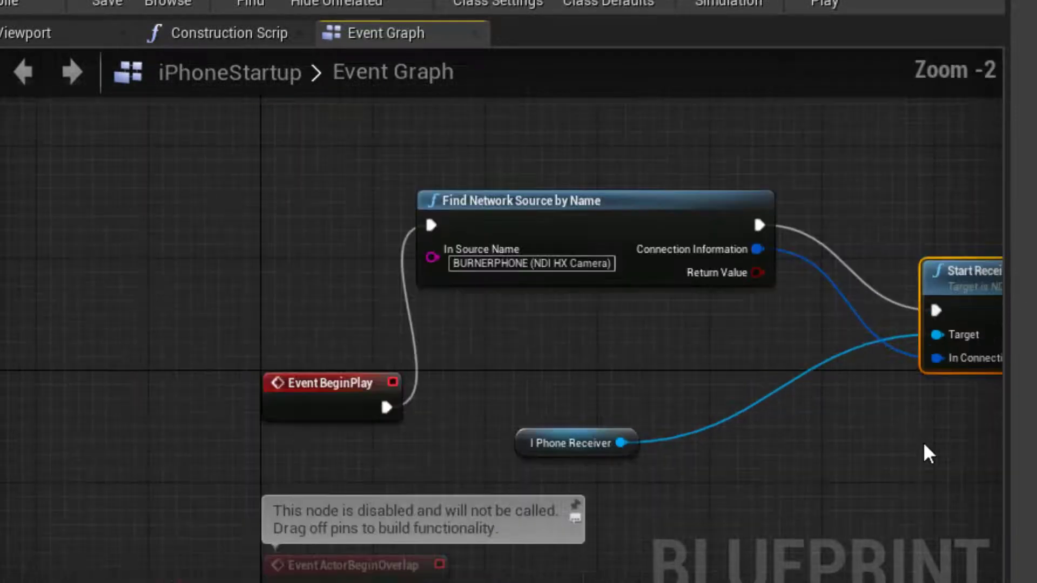
right_drag(916, 444, 642, 412)
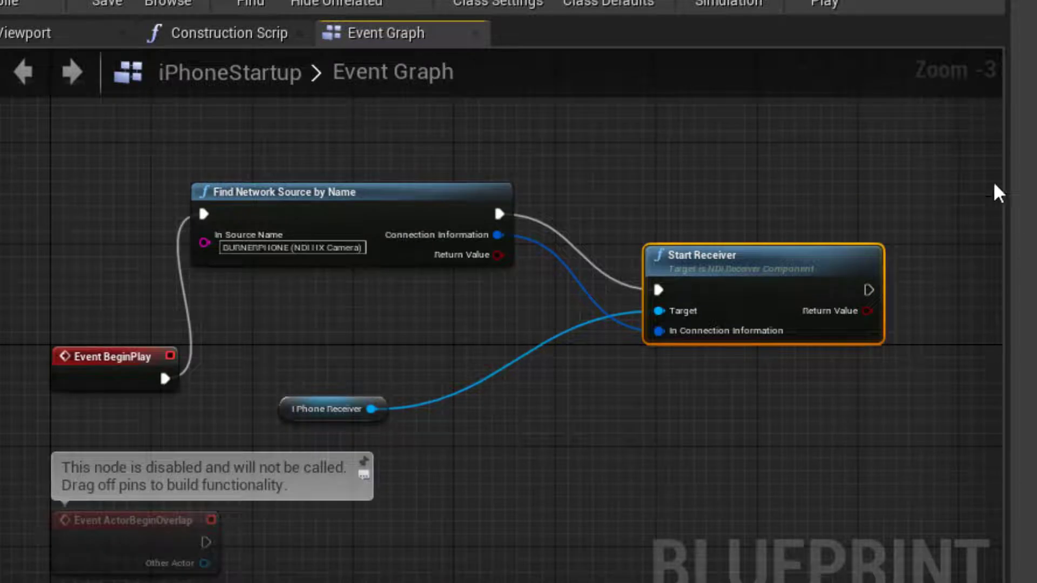
Wrap the four startup nodes in a comment titled 'iPhone Startup'.
drag(907, 123, 102, 429)
key(c)
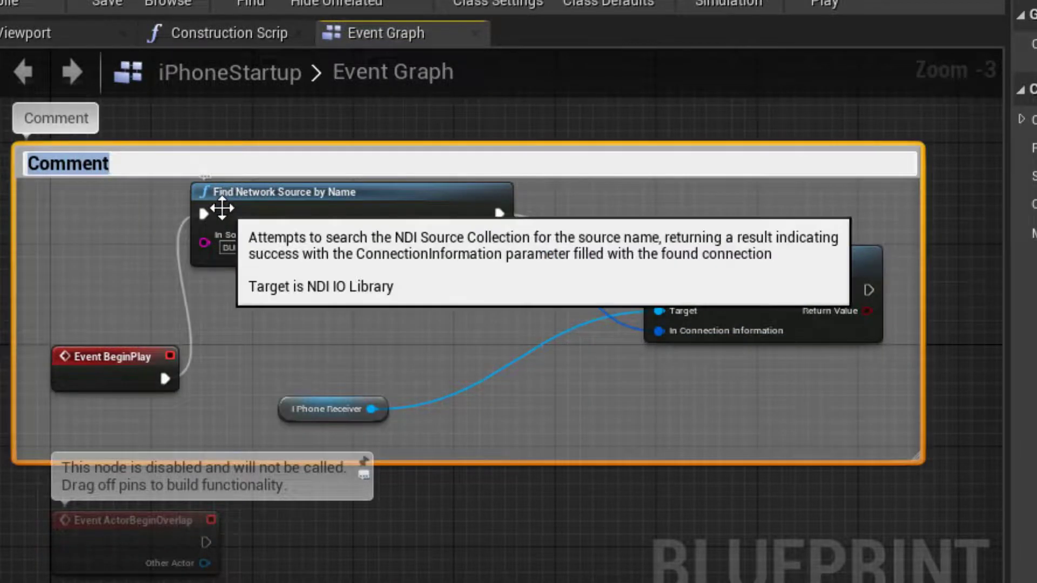
text(iPHone Startup)
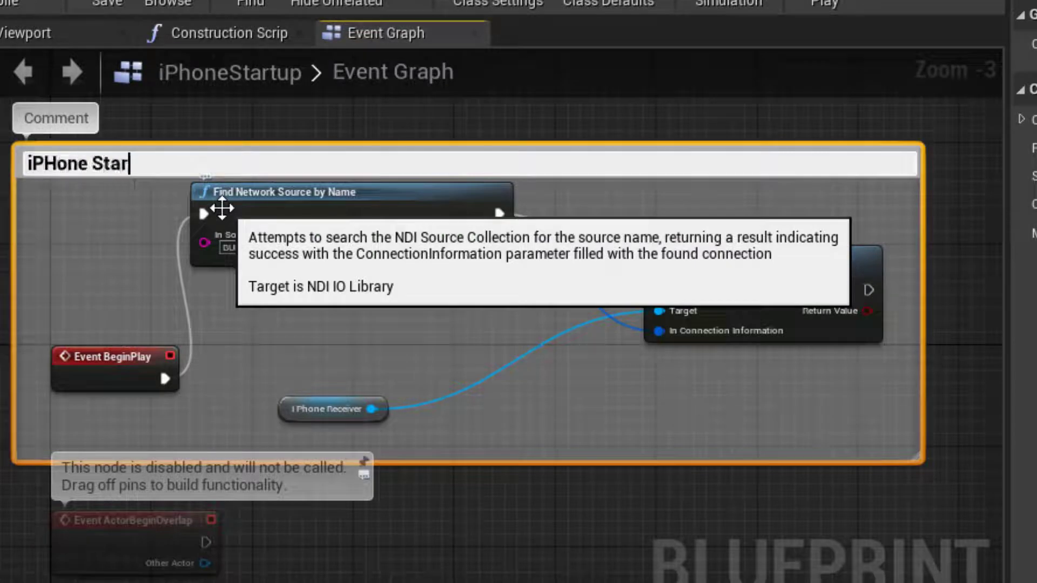
click(61, 162)
key(BackSpace)
text(h)
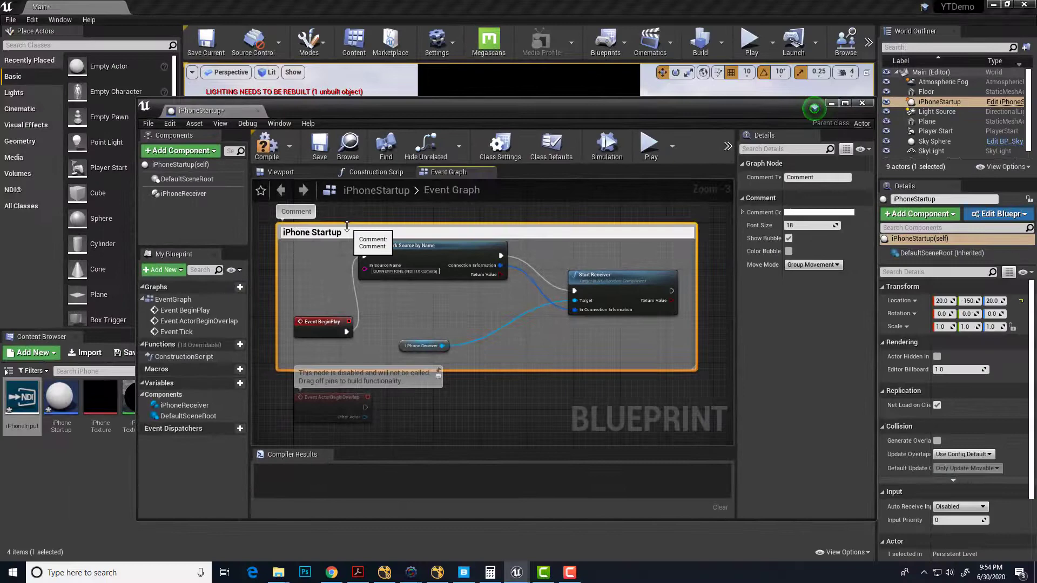
click(542, 401)
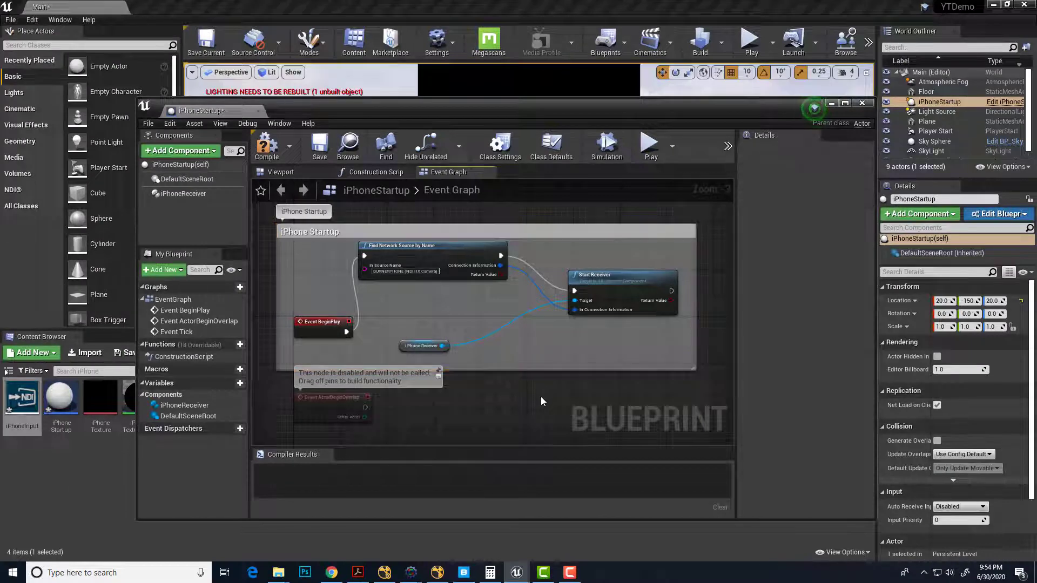
Compile and save the iPhoneStartup blueprint, then close its editor.
click(267, 145)
click(320, 151)
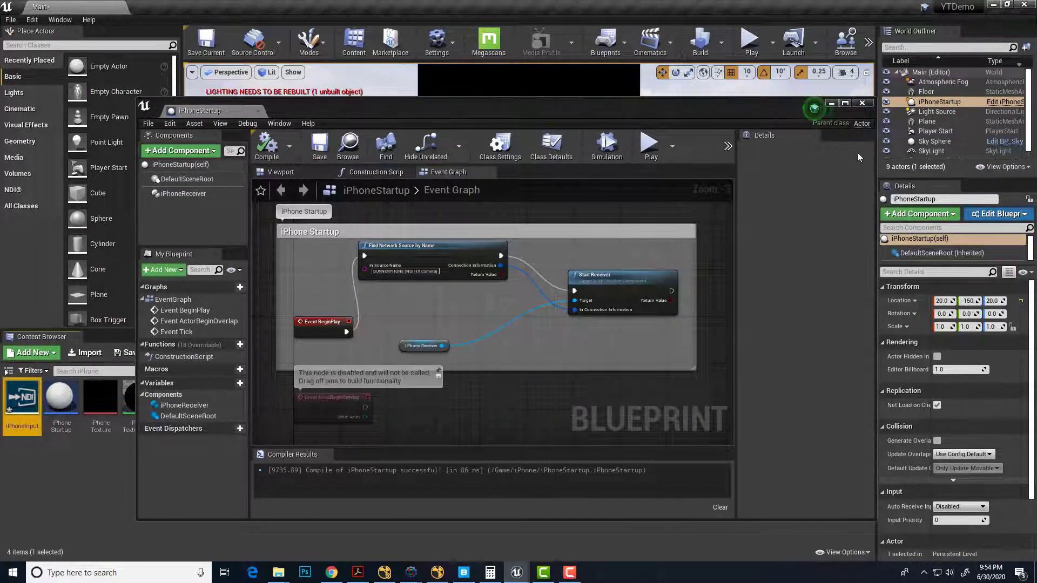
click(861, 103)
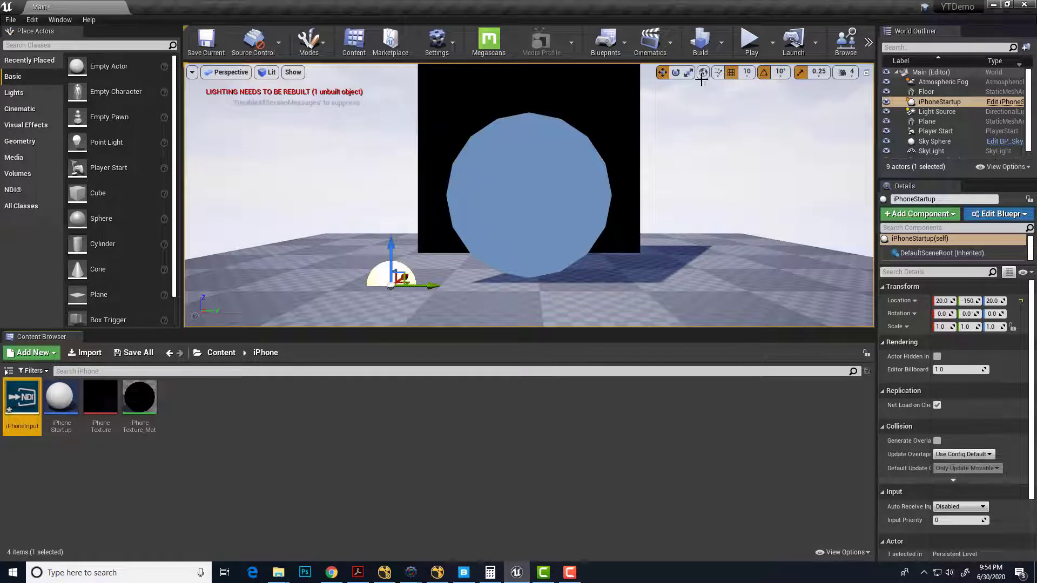
Test-play the feed, stand the plane upright, scale it to 3.25 on X, and replay.
click(750, 41)
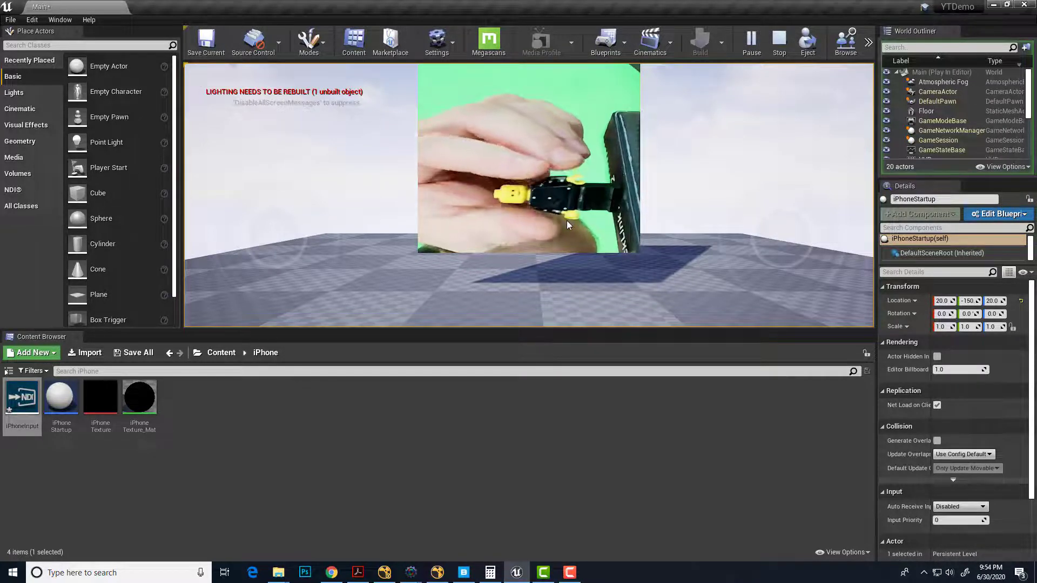
click(778, 39)
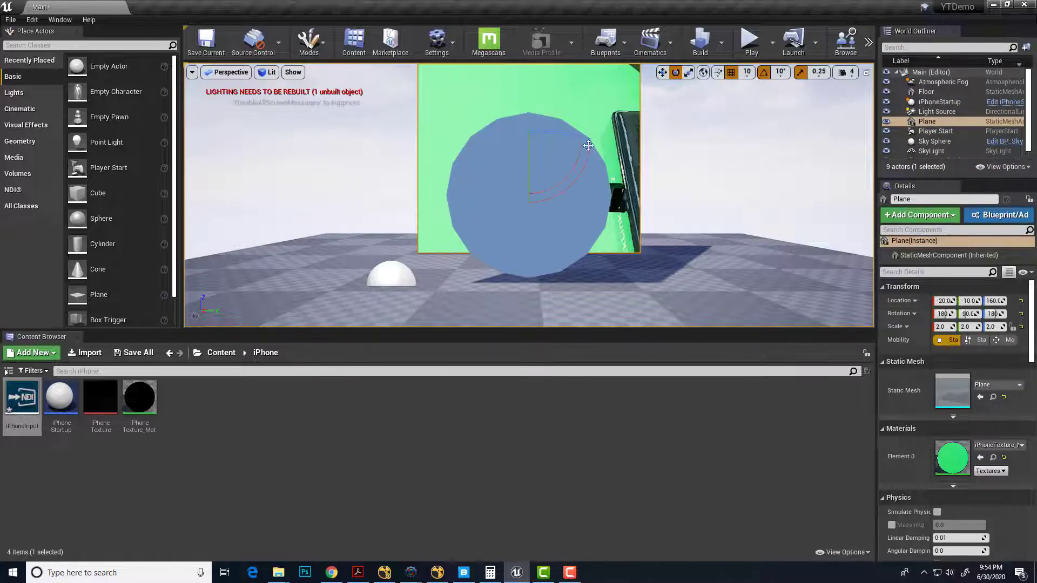
drag(586, 148, 659, 130)
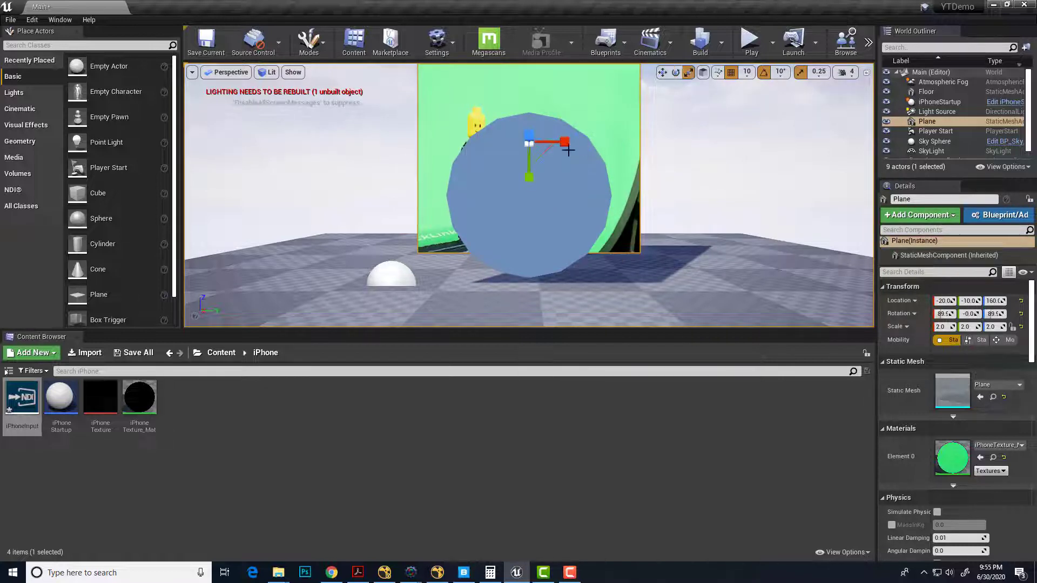
drag(566, 143, 600, 144)
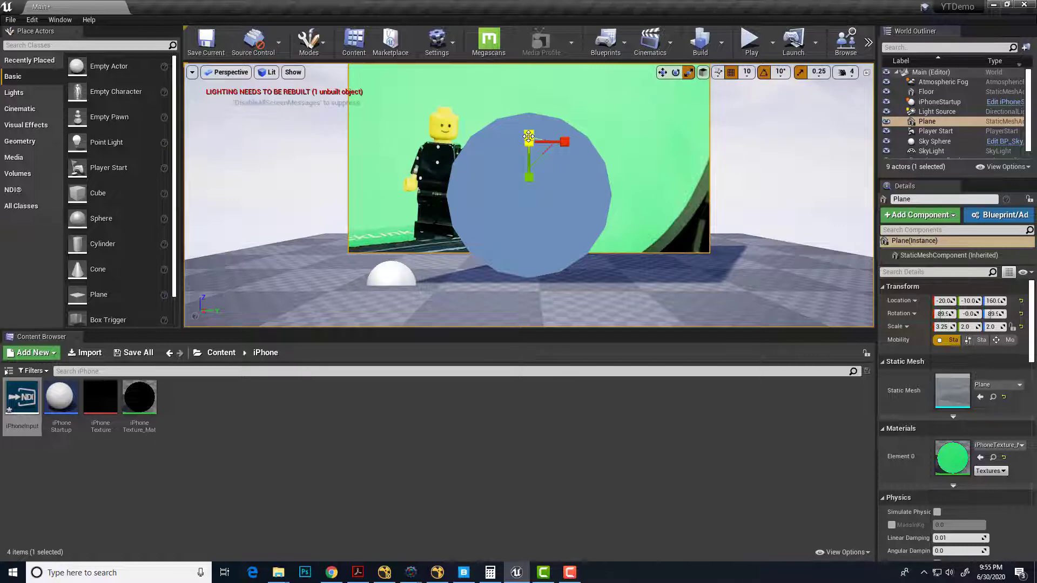
click(751, 43)
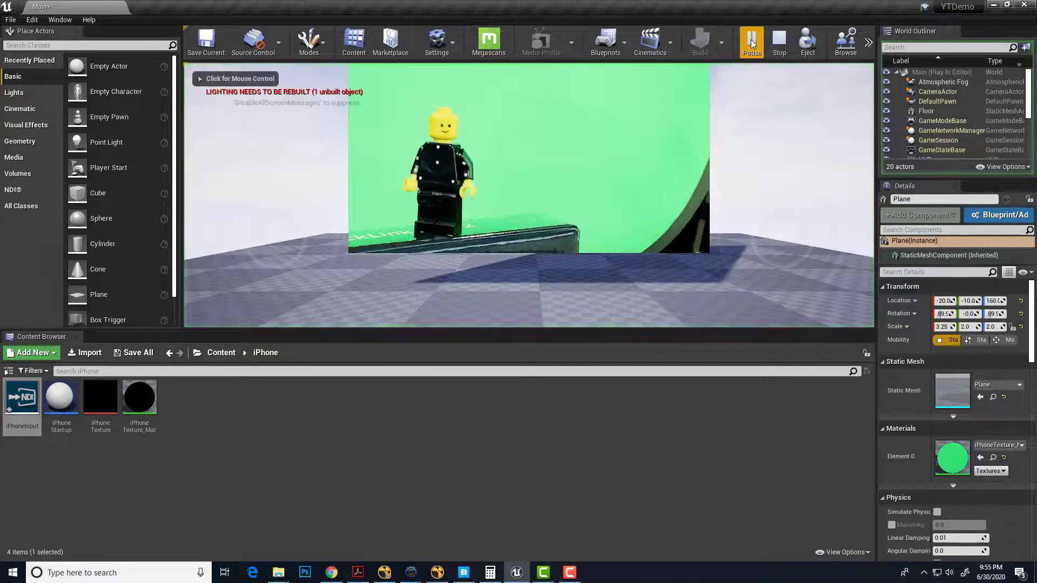